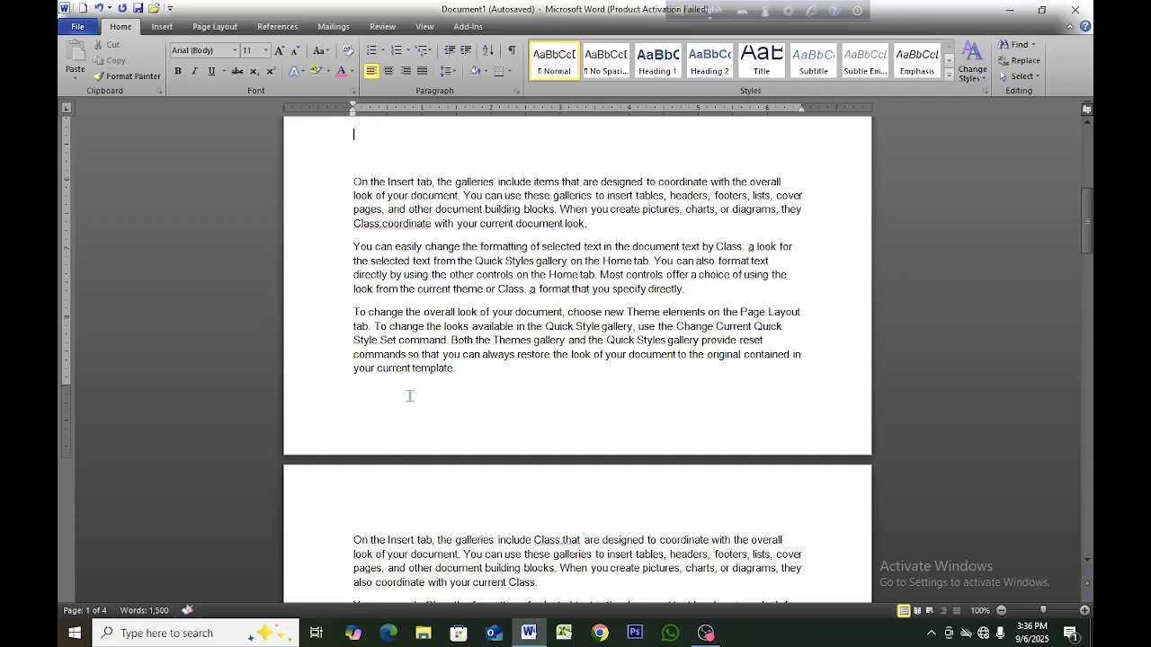
# Search the document for the word "class".
pyautogui.scroll(-10, 409, 395)
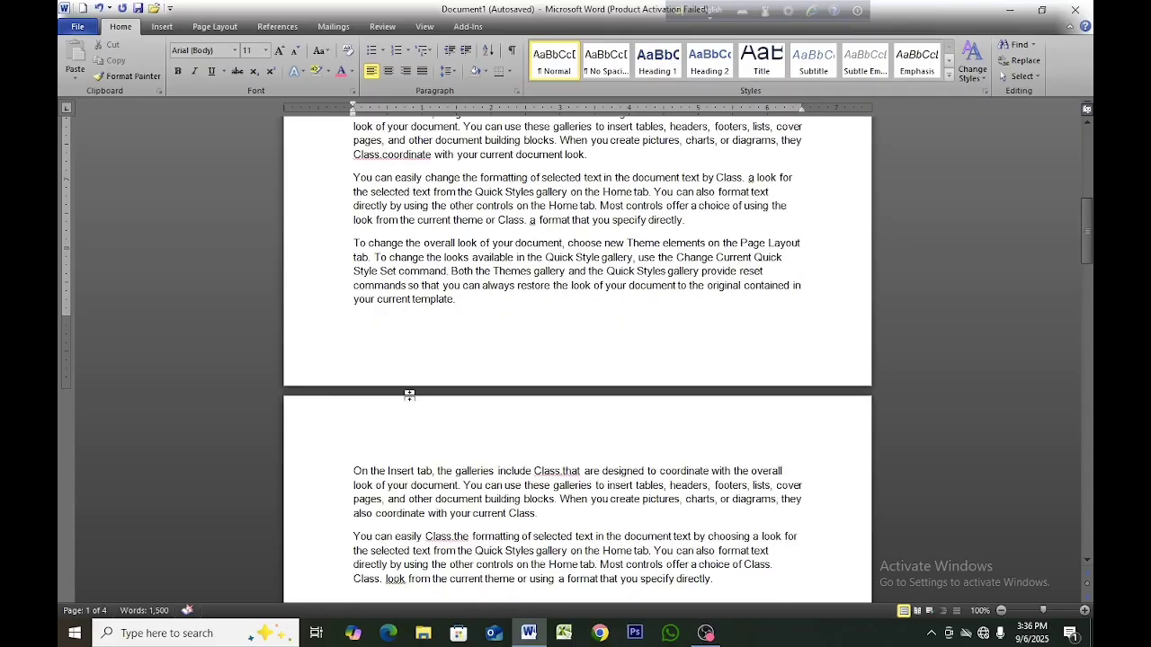
pyautogui.scroll(10, 422, 430)
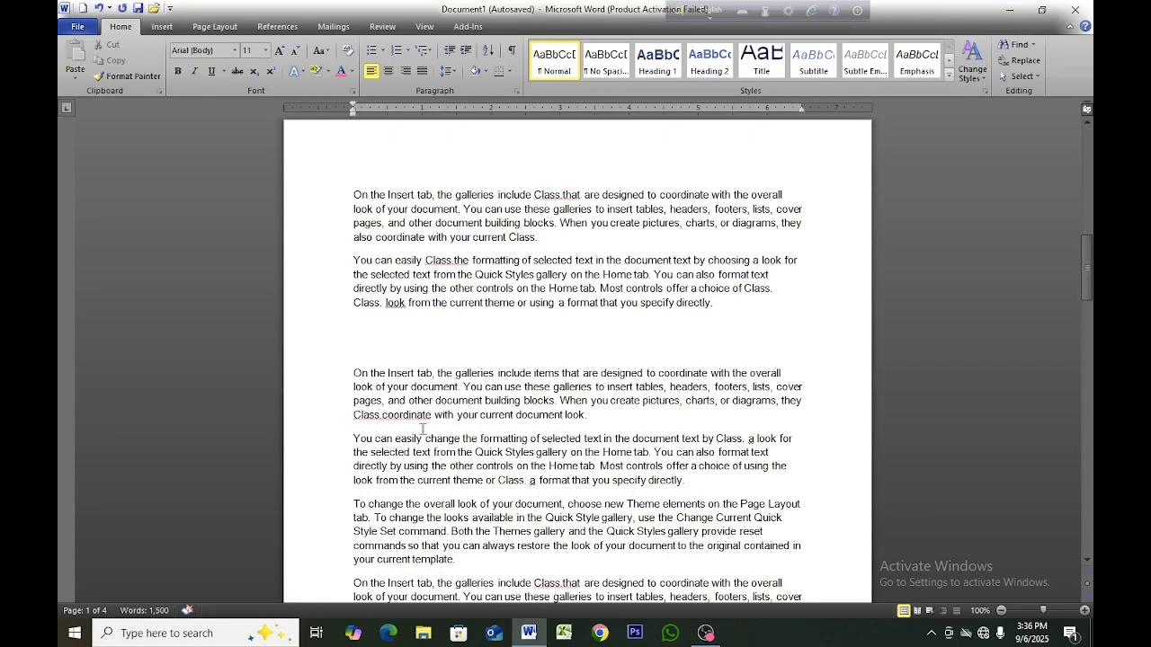
pyautogui.scroll(4, 387, 357)
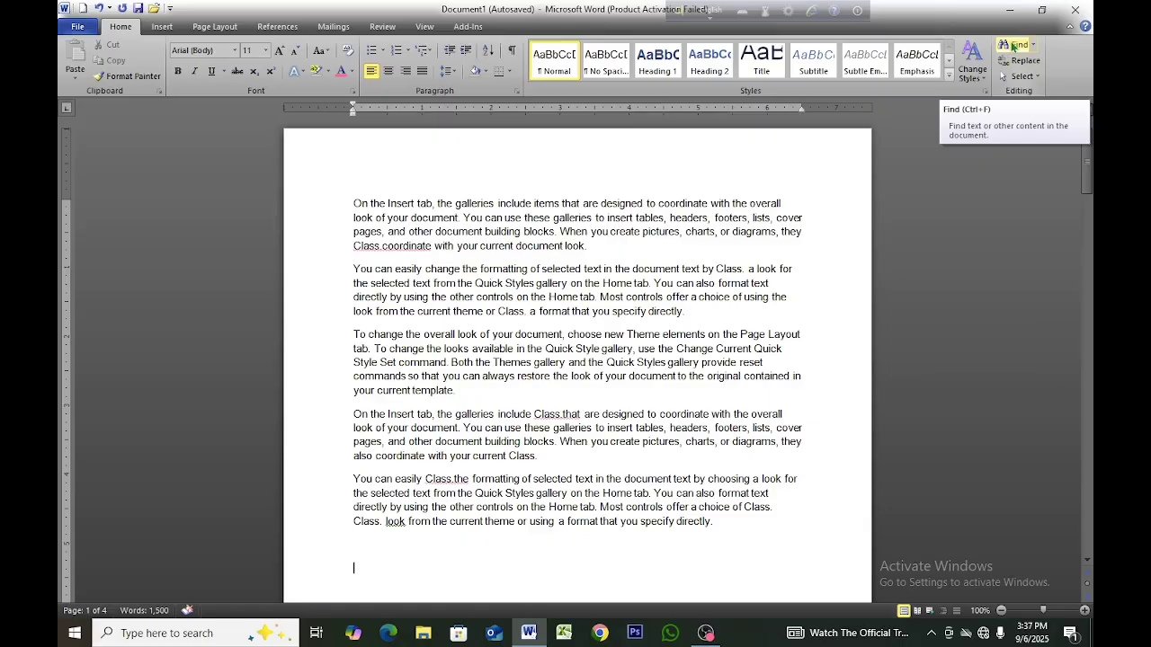
pyautogui.click(1014, 44)
pyautogui.write('class')
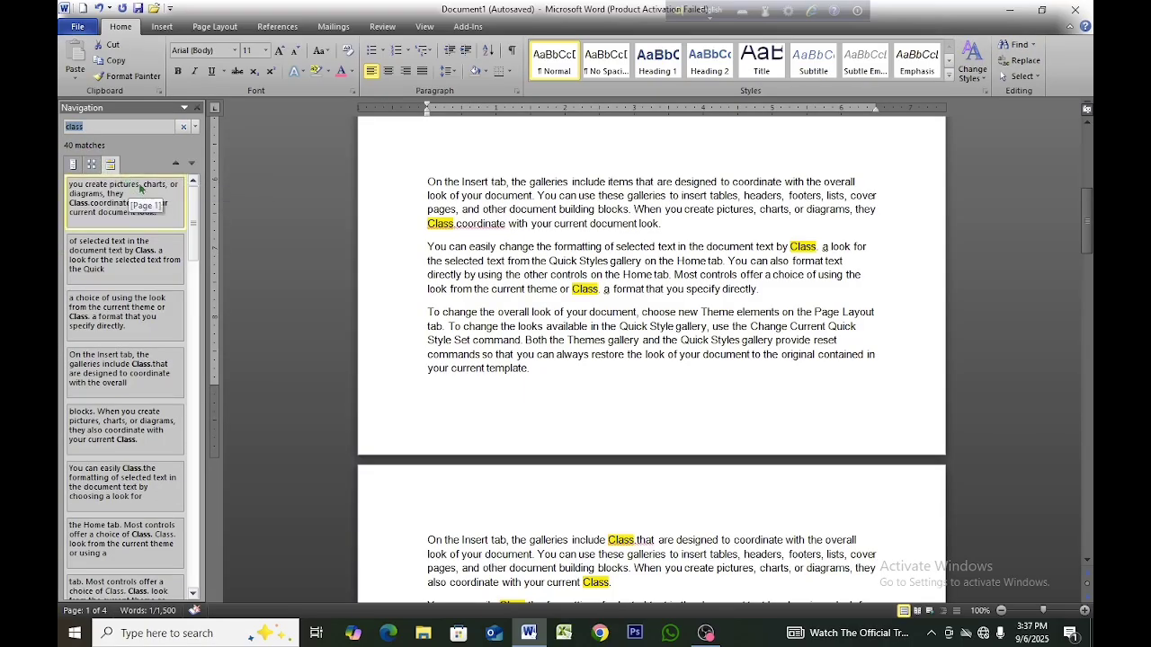
pyautogui.click(104, 126)
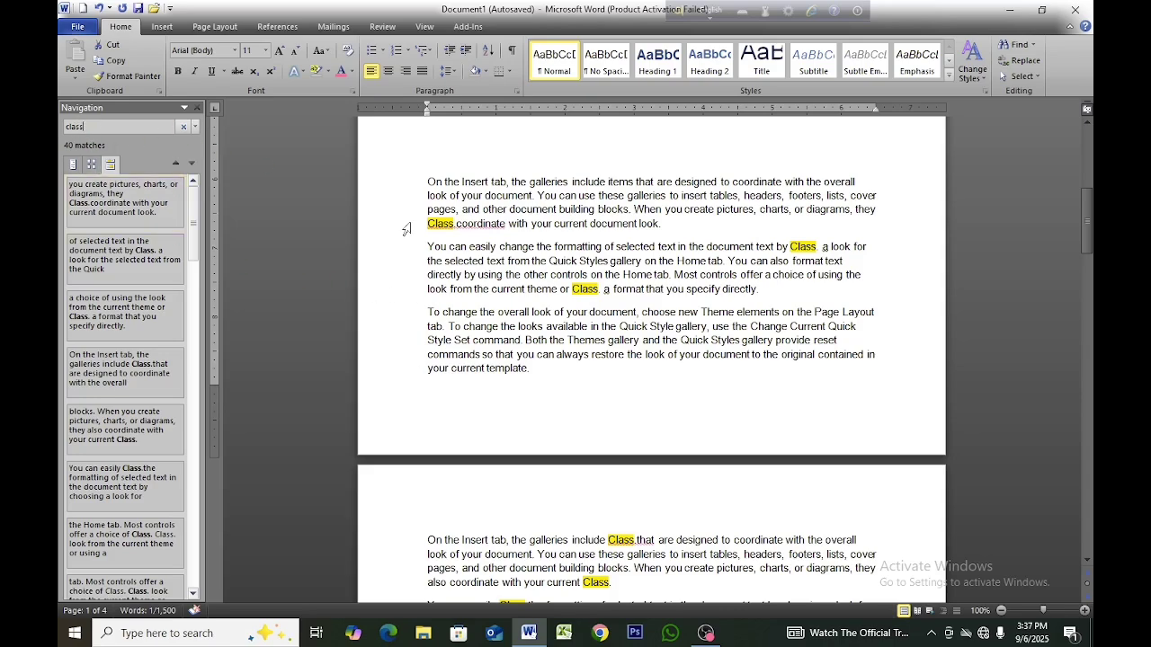
# Clear the search text and run the search for "class" again from an empty search.
pyautogui.click(183, 126)
pyautogui.click(132, 127)
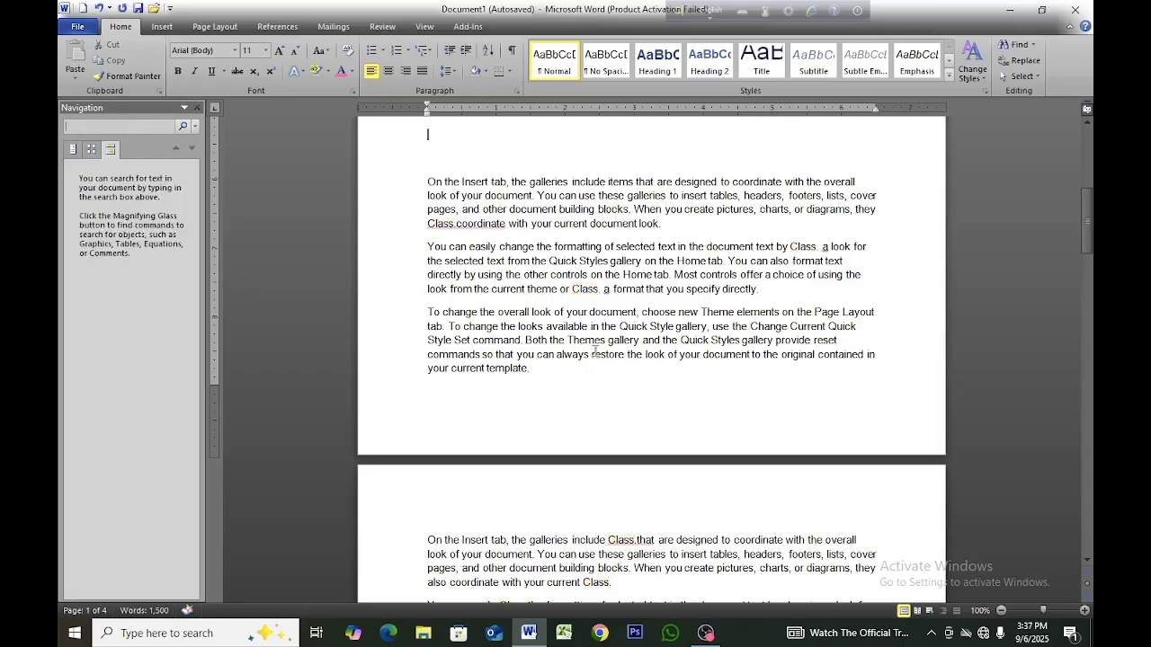
pyautogui.scroll(-10, 598, 387)
pyautogui.scroll(-8, 598, 386)
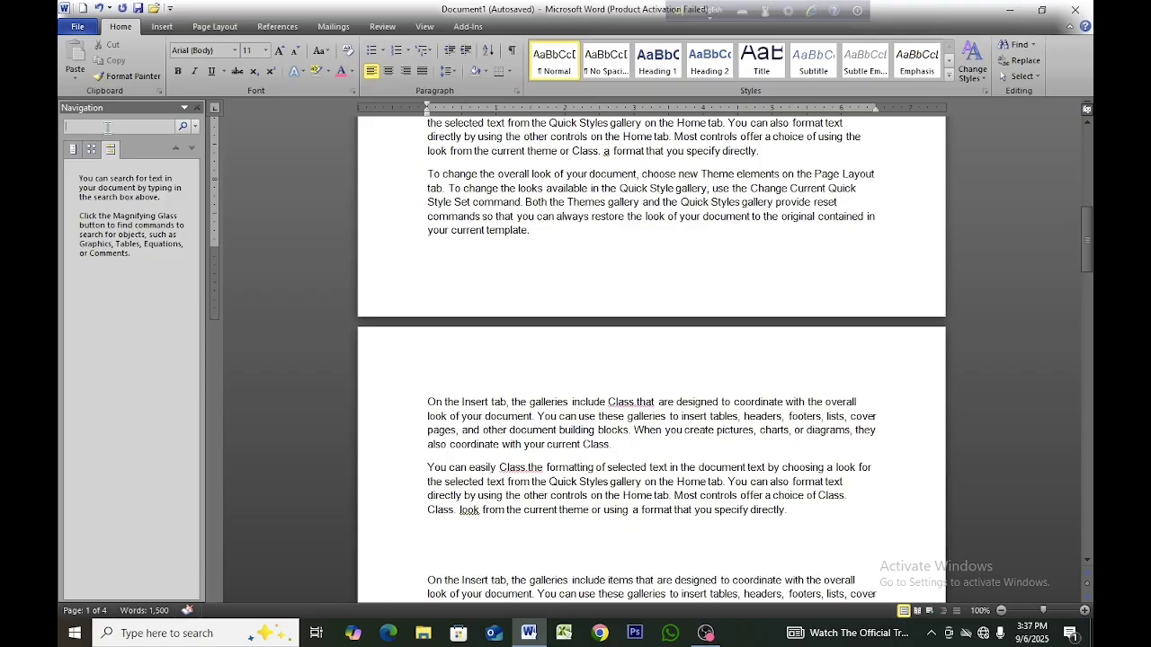
pyautogui.write('las')
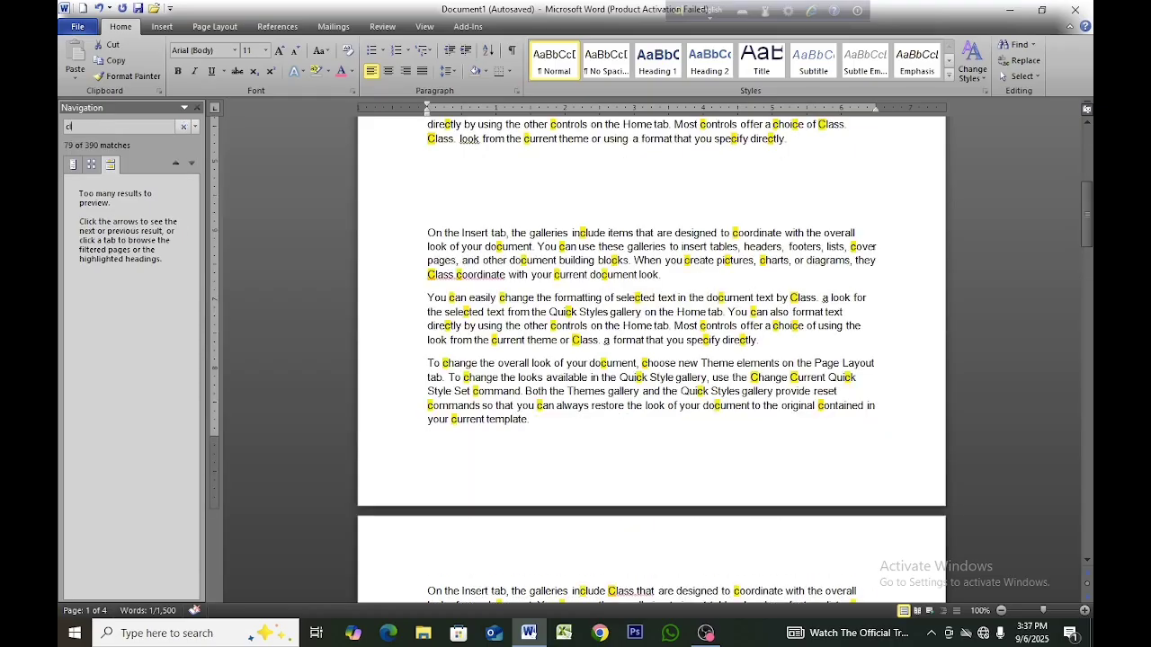
pyautogui.write('s')
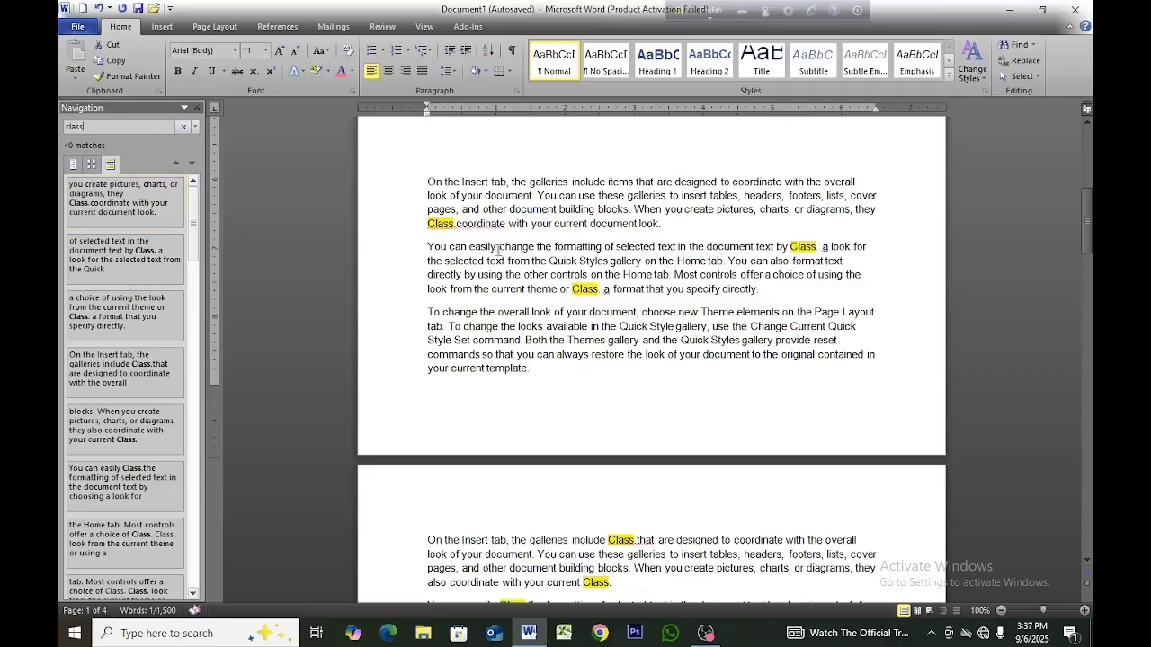
# Examine the highlighted occurrences of "class" across the pages and in the results list, and close the search.
pyautogui.scroll(5, 499, 251)
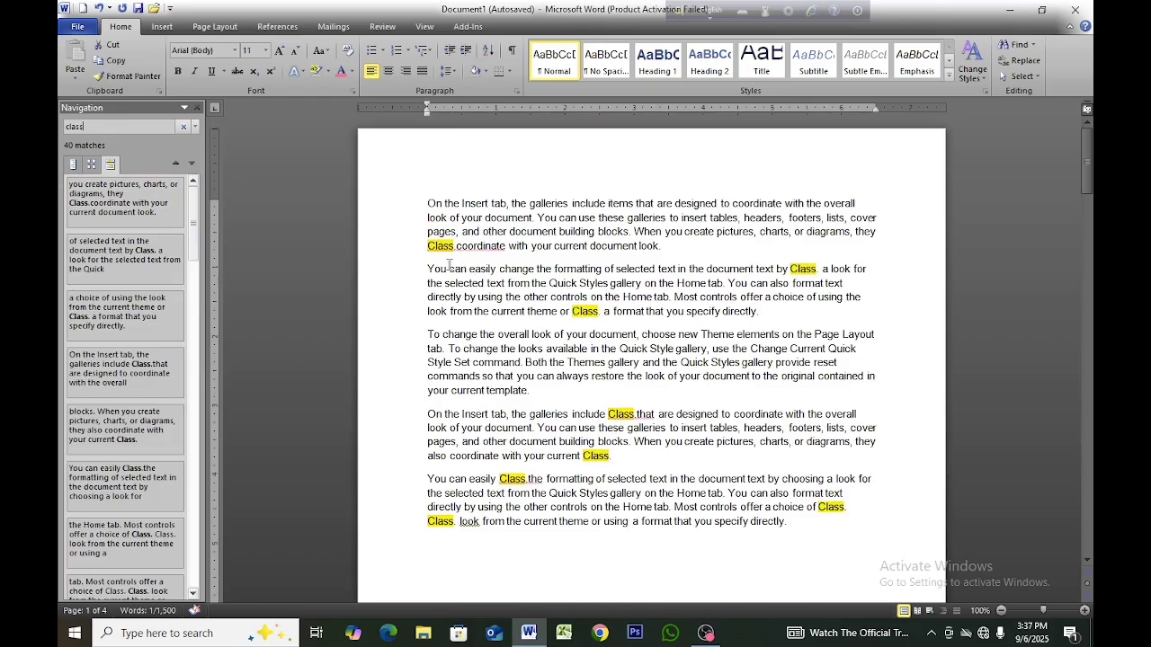
pyautogui.scroll(-3, 515, 272)
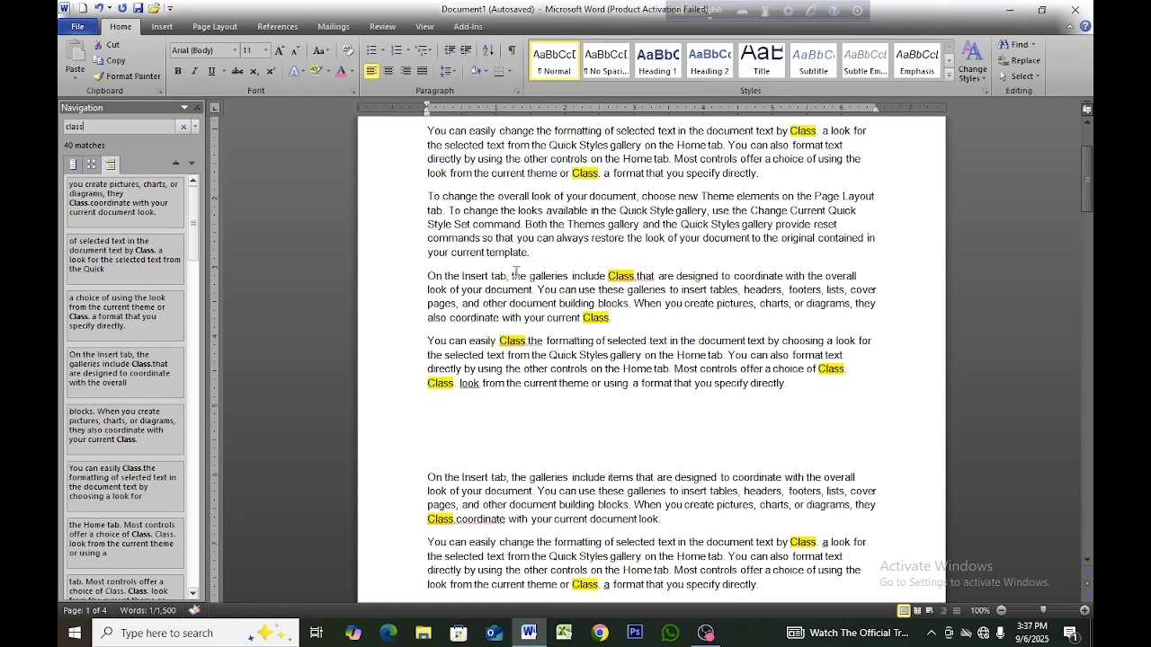
pyautogui.scroll(-6, 515, 272)
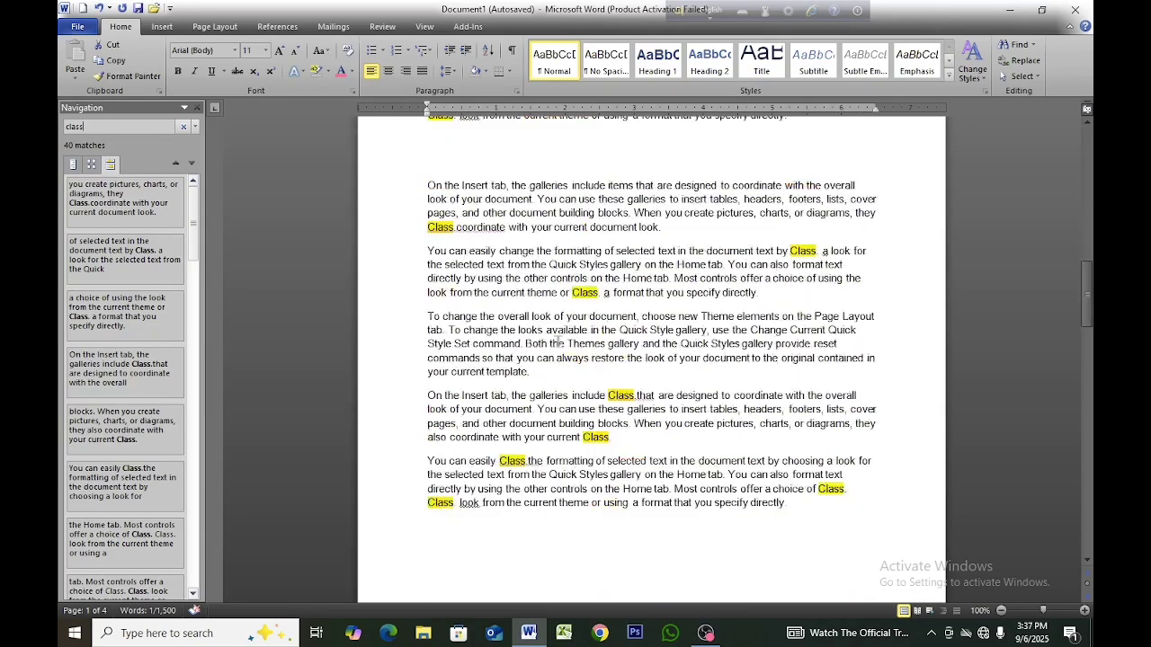
pyautogui.scroll(-10, 557, 341)
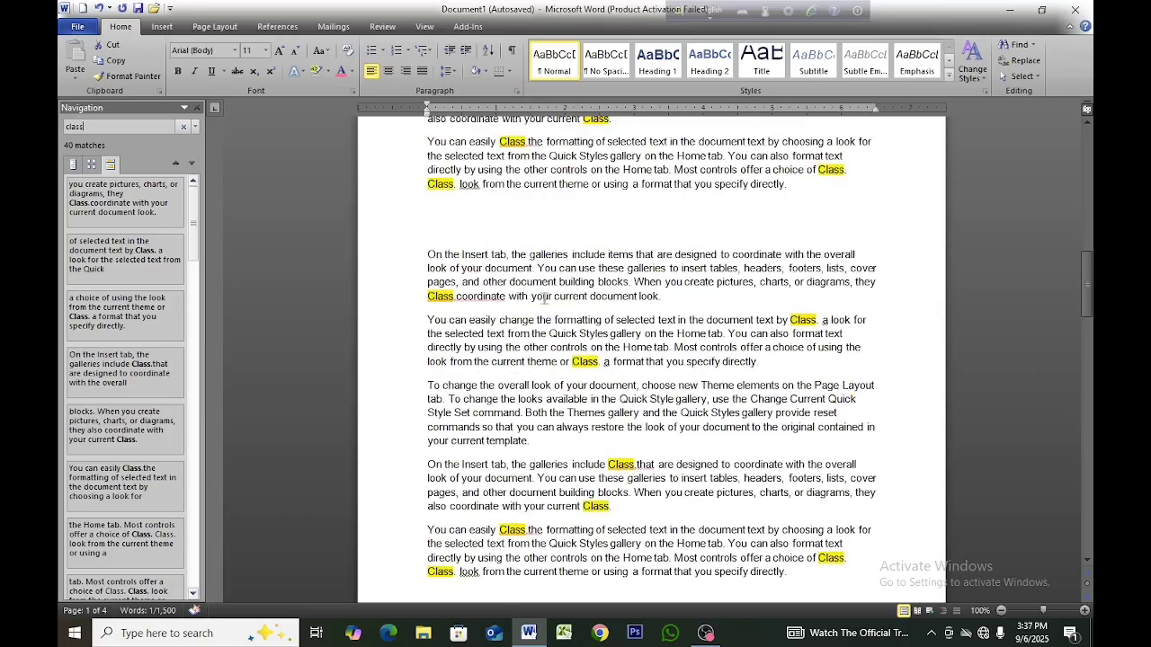
pyautogui.scroll(17, 543, 295)
pyautogui.scroll(-14, 541, 291)
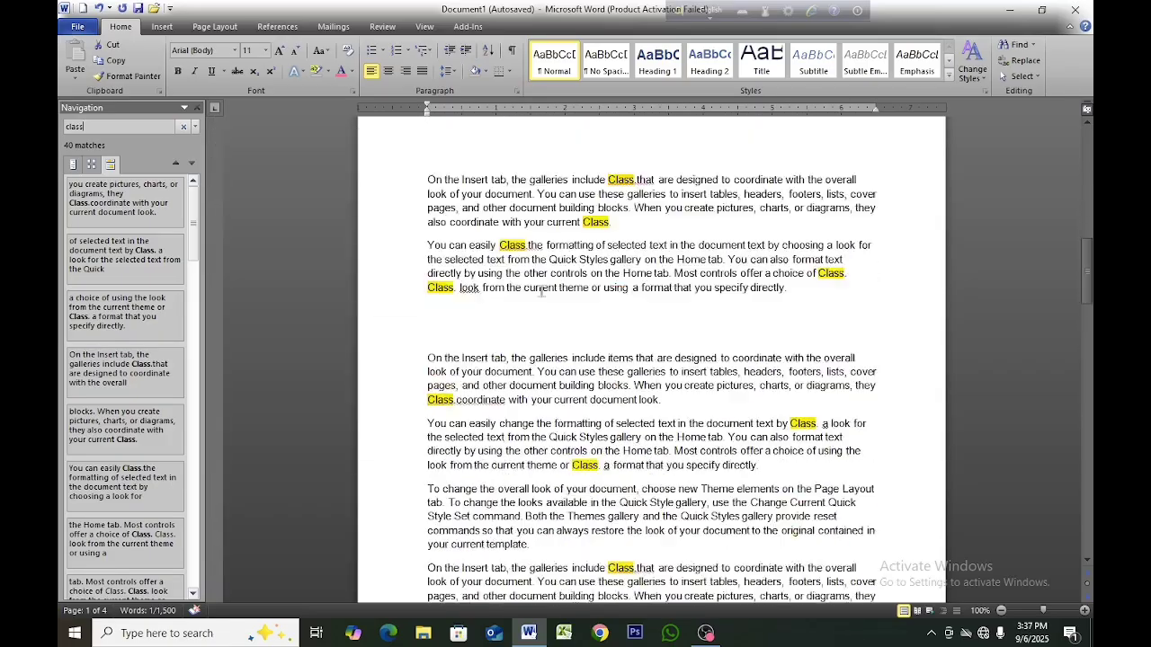
pyautogui.scroll(-6, 541, 292)
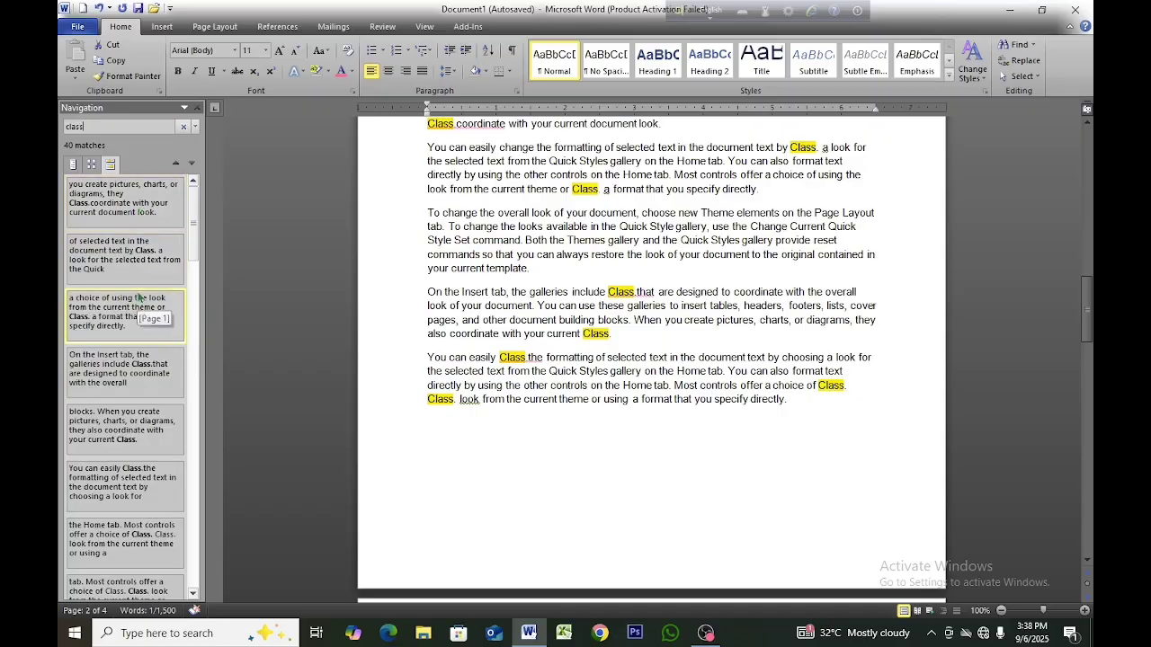
pyautogui.scroll(-5, 139, 315)
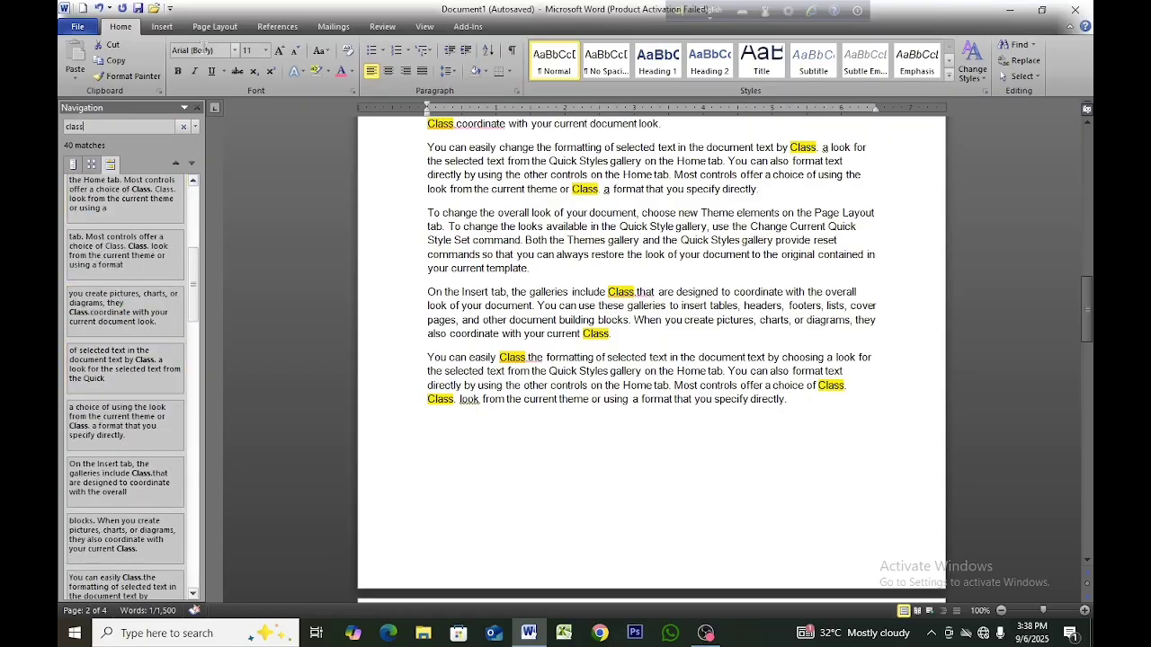
pyautogui.scroll(-8, 504, 259)
pyautogui.scroll(4, 503, 259)
pyautogui.scroll(5, 504, 259)
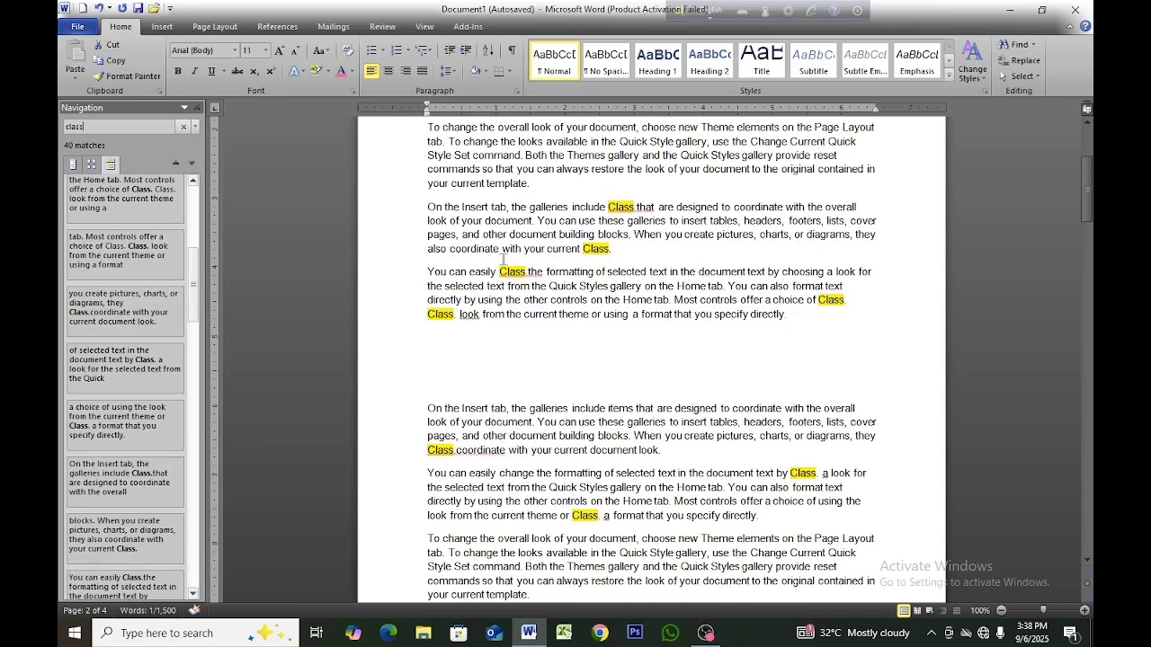
pyautogui.click(403, 236)
pyautogui.click(428, 284)
pyautogui.click(196, 108)
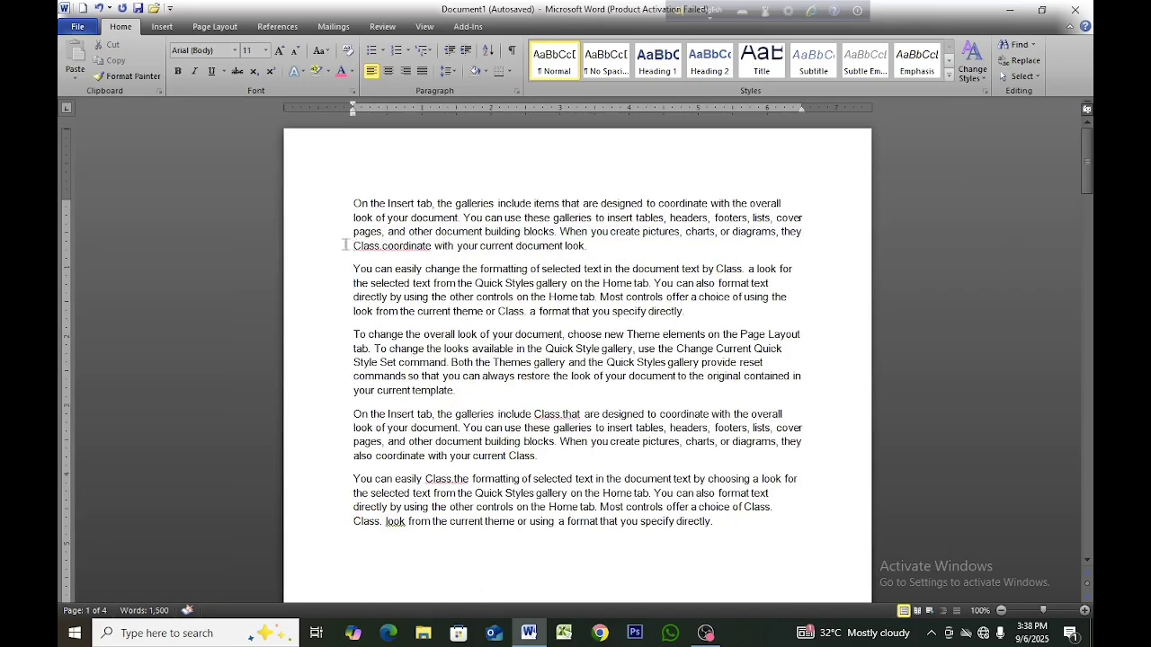
# Examine where "Class" occurs in the document, from the first paragraph on page 1 through the following pages.
pyautogui.moveTo(352, 244); pyautogui.dragTo(379, 251)
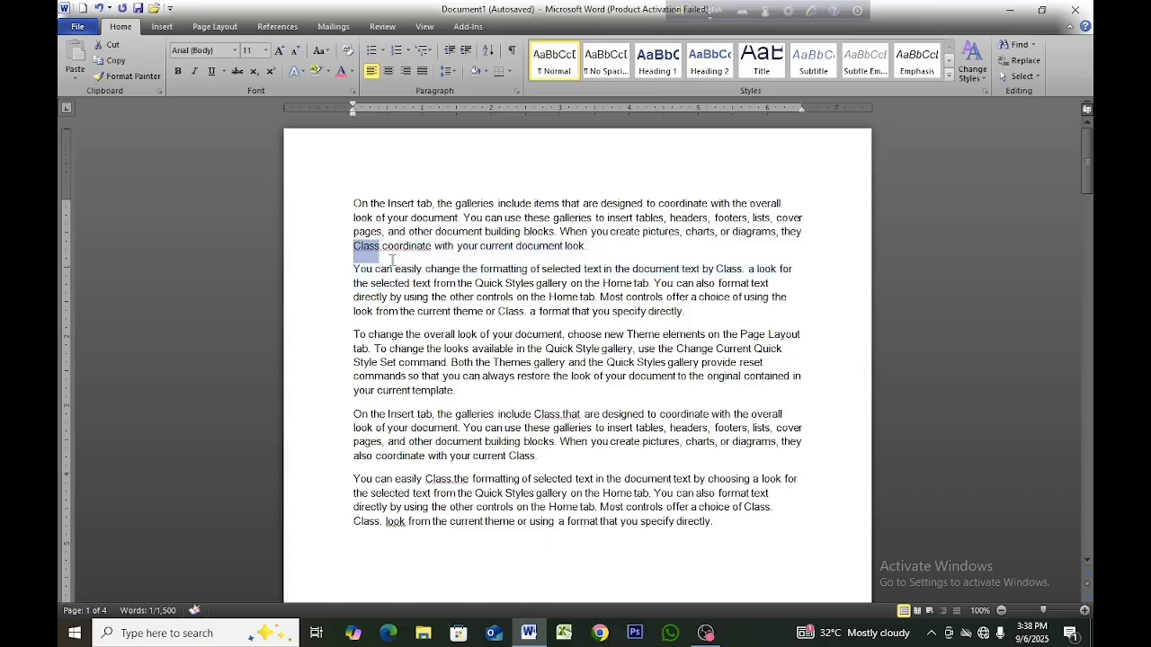
pyautogui.click(393, 254)
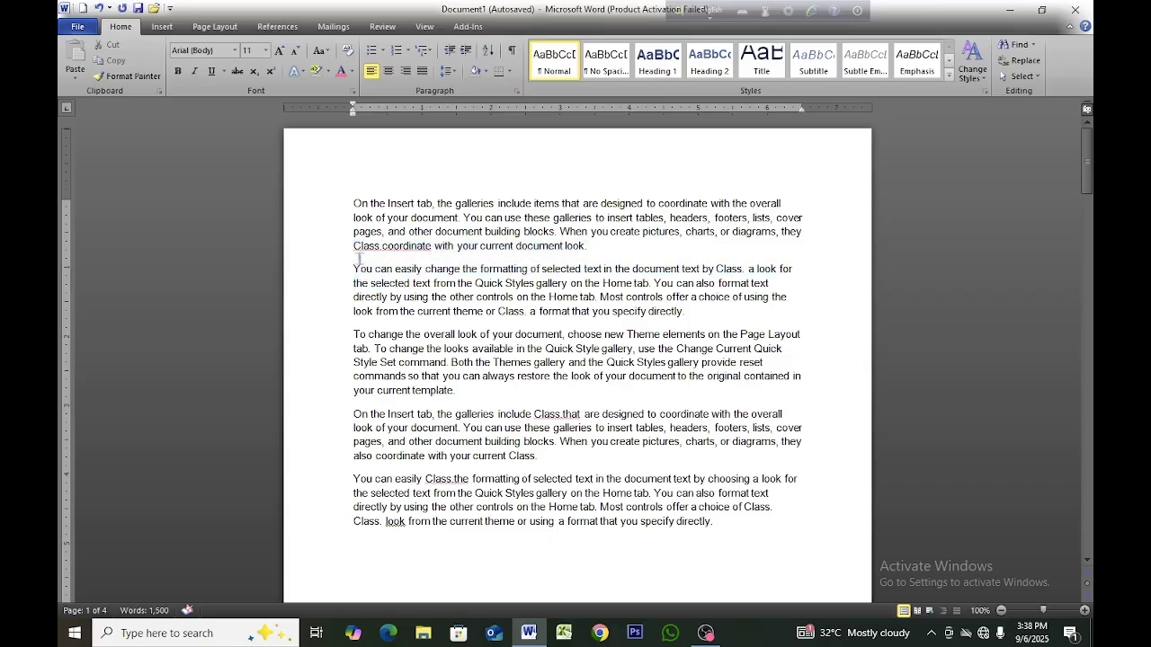
pyautogui.moveTo(351, 248); pyautogui.dragTo(382, 254)
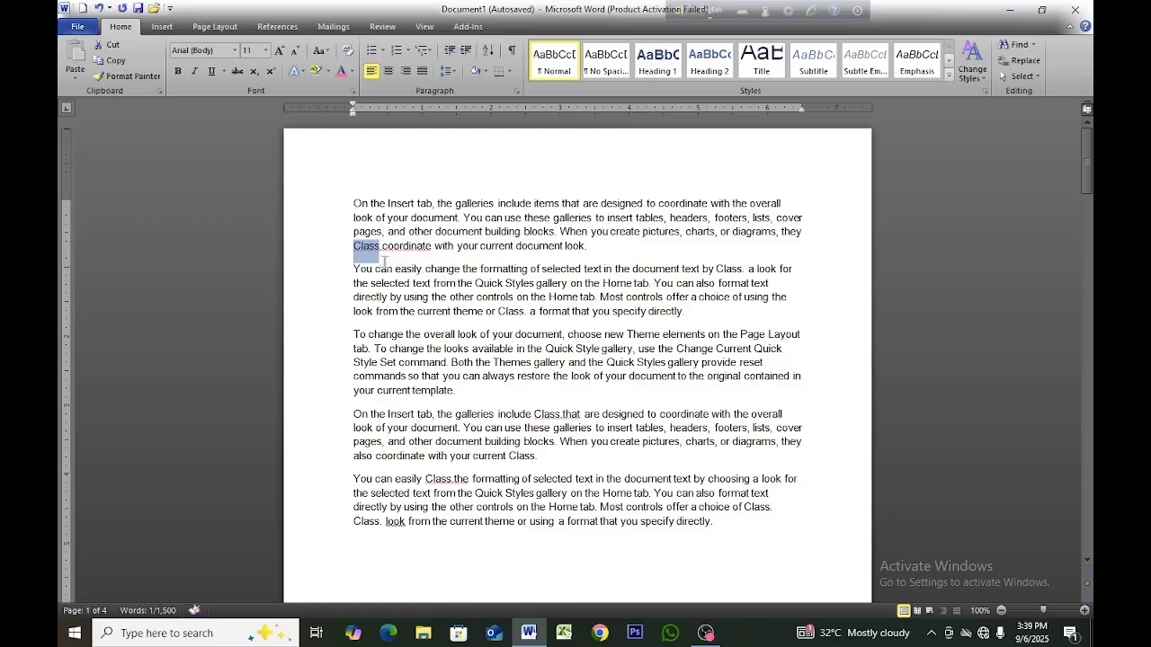
pyautogui.scroll(-7, 390, 255)
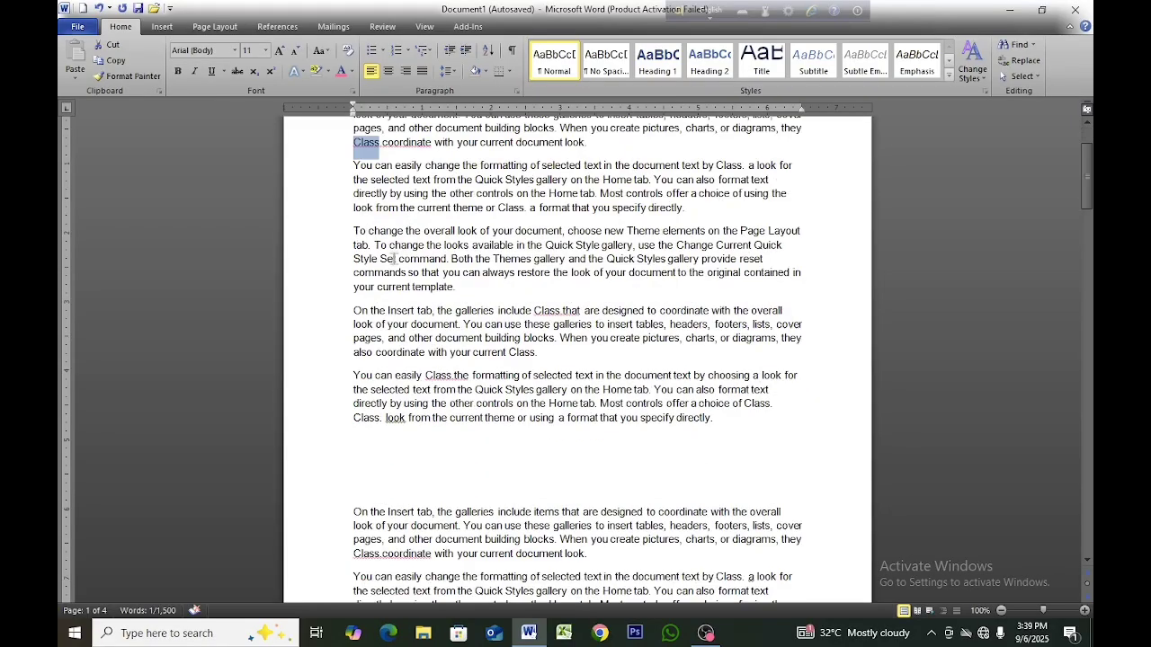
pyautogui.click(437, 335)
pyautogui.scroll(7, 439, 342)
pyautogui.scroll(-12, 456, 386)
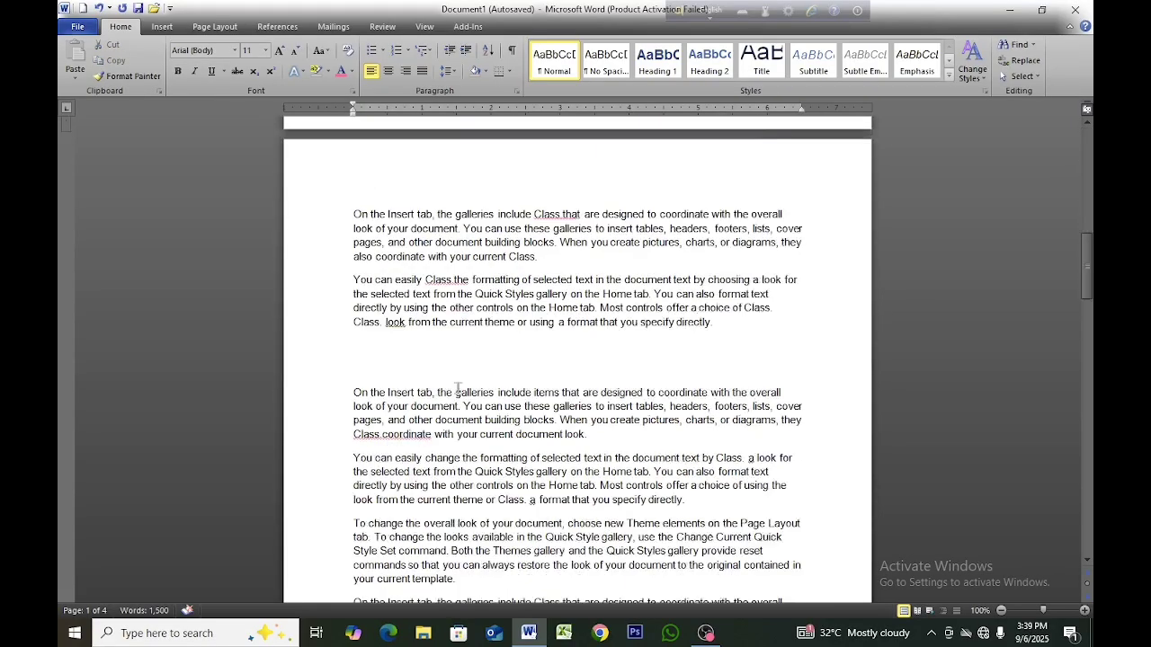
pyautogui.scroll(-5, 457, 388)
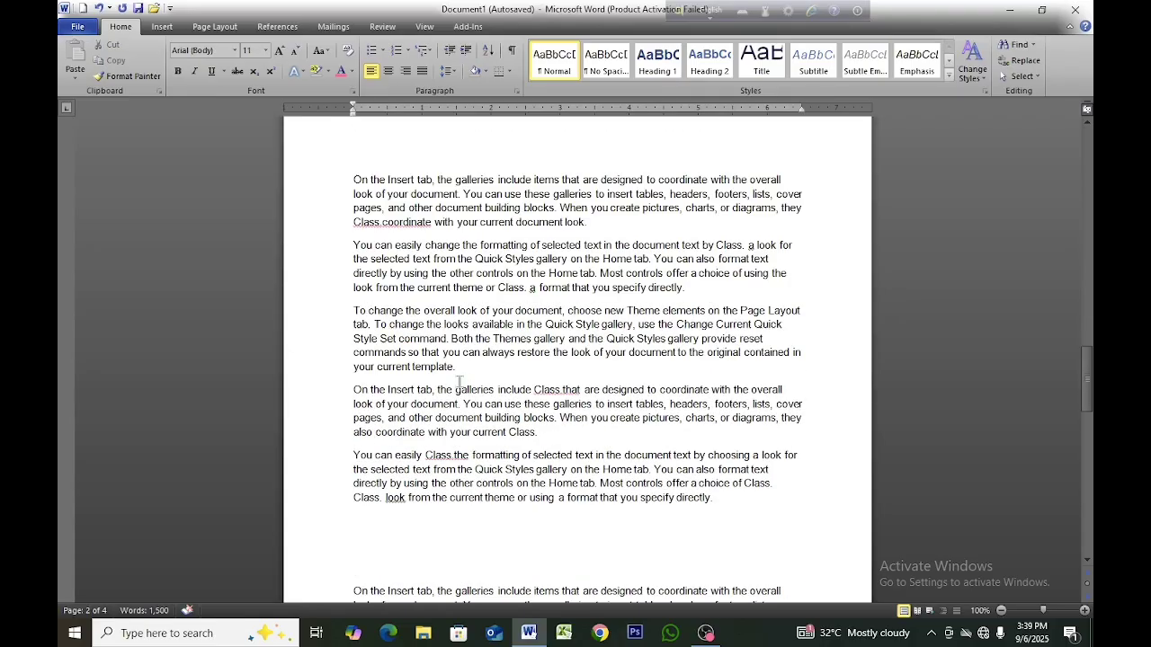
pyautogui.scroll(4, 488, 365)
pyautogui.scroll(-7, 488, 364)
pyautogui.scroll(2, 487, 360)
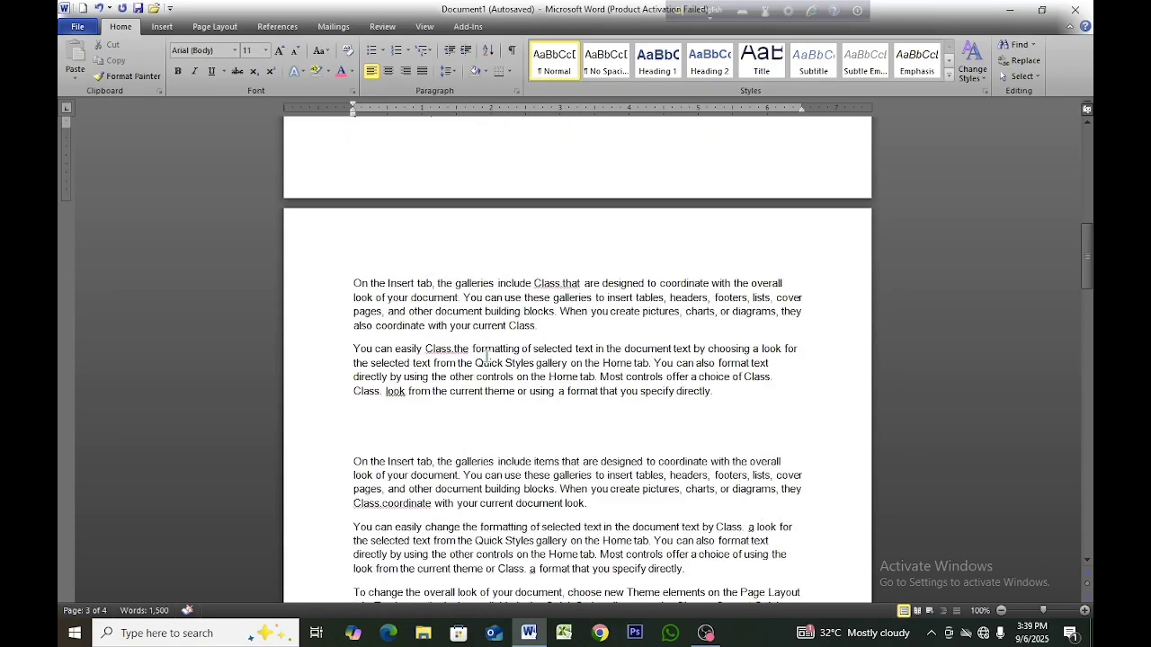
pyautogui.scroll(-7, 486, 356)
pyautogui.scroll(20, 487, 357)
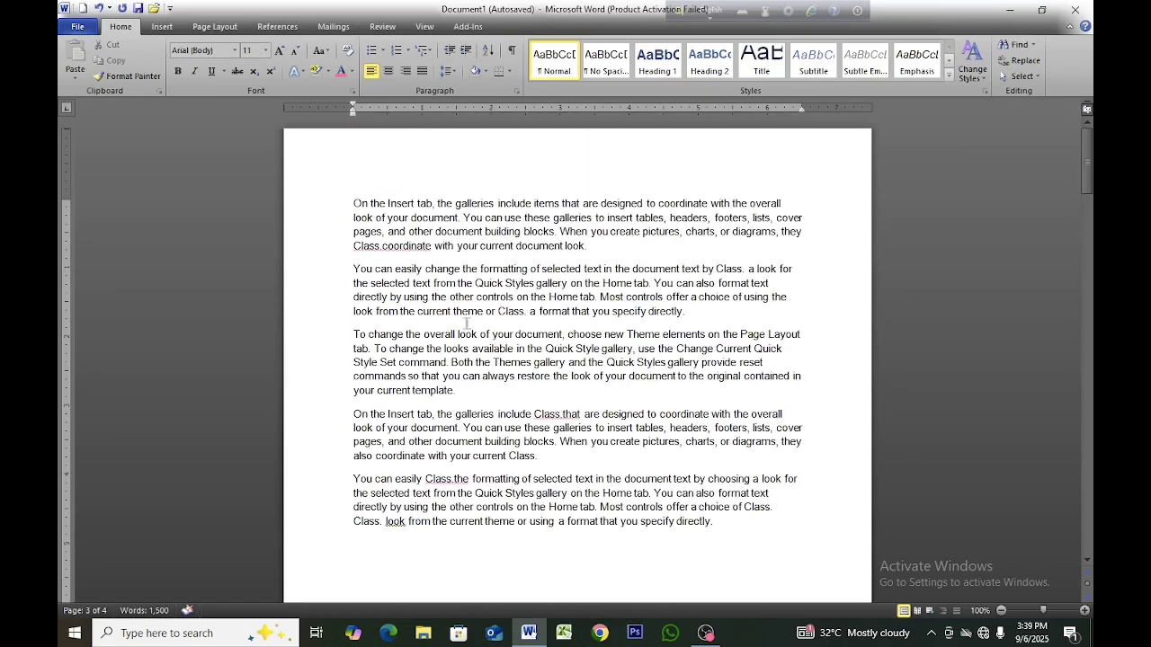
pyautogui.moveTo(353, 245); pyautogui.dragTo(379, 248)
pyautogui.click(382, 258)
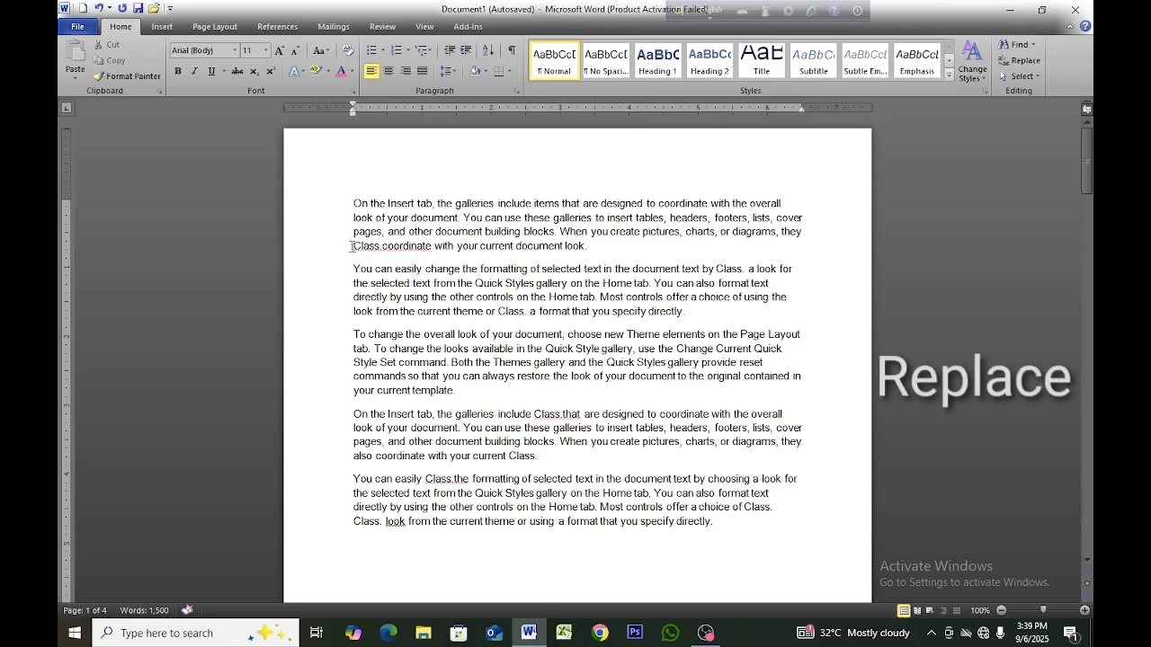
# Start a find-and-replace operation with "class" as the text to find.
pyautogui.click(1019, 61)
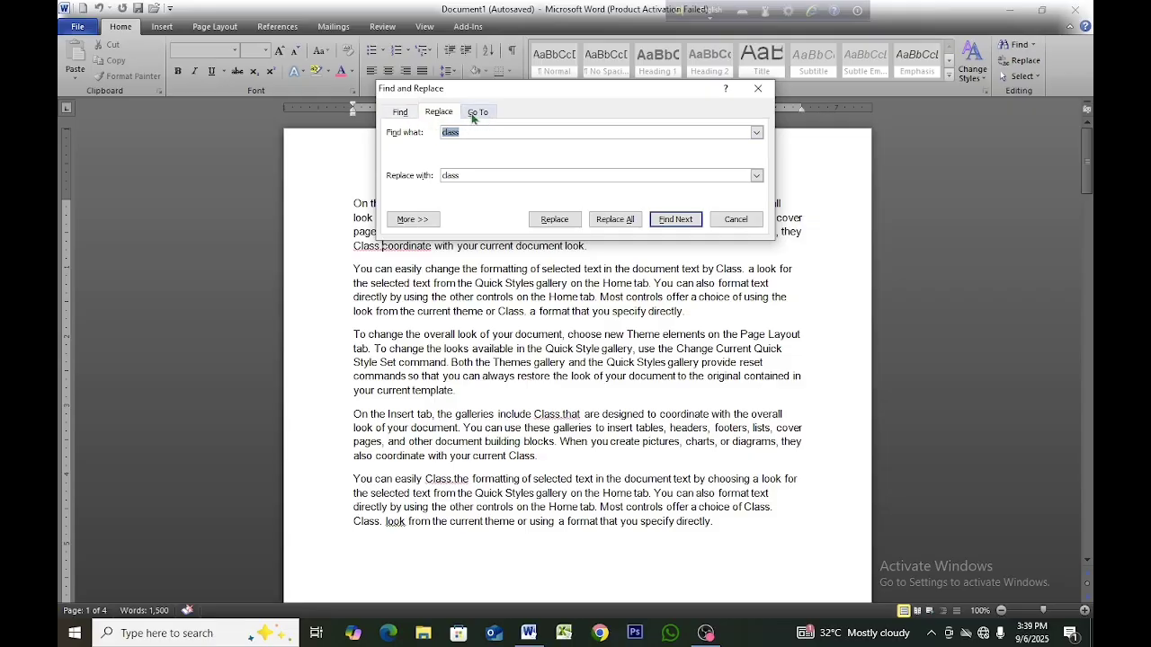
pyautogui.click(438, 111)
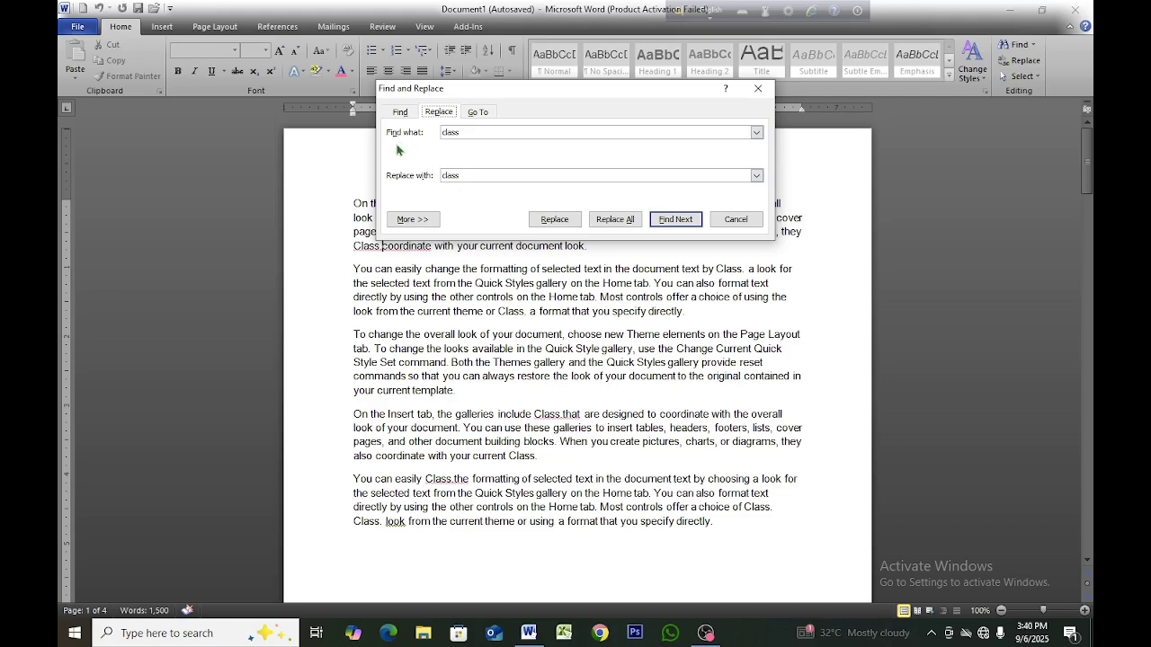
pyautogui.click(461, 132)
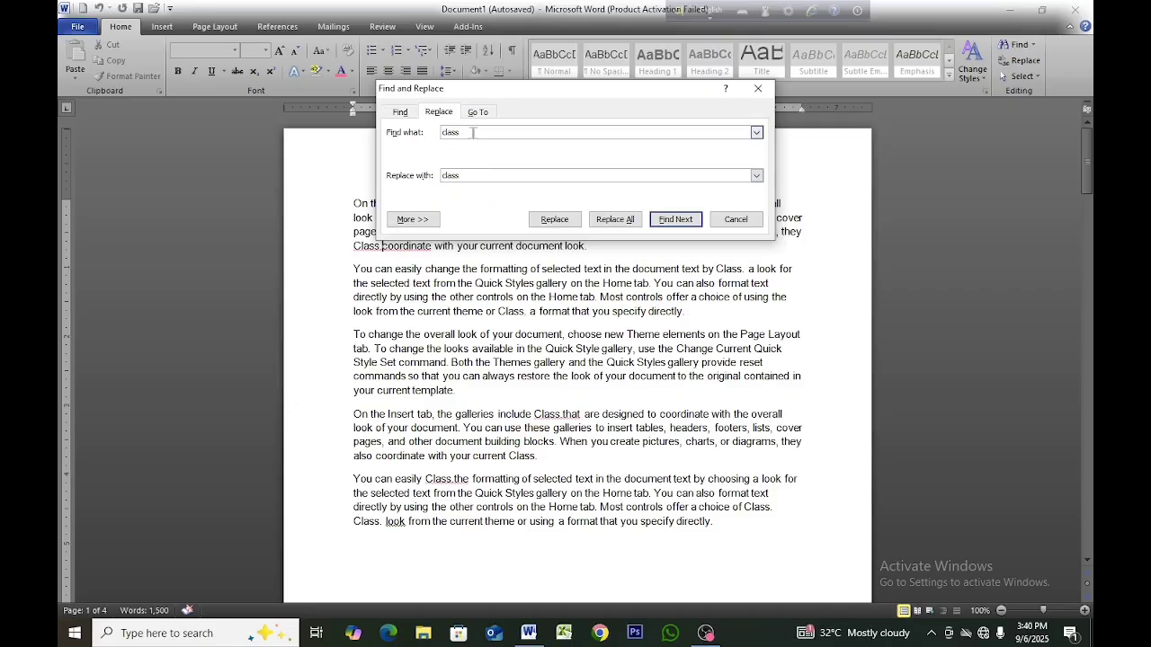
pyautogui.moveTo(473, 133); pyautogui.dragTo(438, 132)
pyautogui.click(485, 133)
pyautogui.click(486, 135)
pyautogui.press('BackSpace')
pyautogui.press('BackSpace')
pyautogui.press('BackSpace')
pyautogui.press('BackSpace')
pyautogui.press('BackSpace')
pyautogui.write('c')
# Replace all occurrences of the searched word with "student" and close Find and Replace.
pyautogui.click(504, 174)
pyautogui.write('student')
pyautogui.click(617, 221)
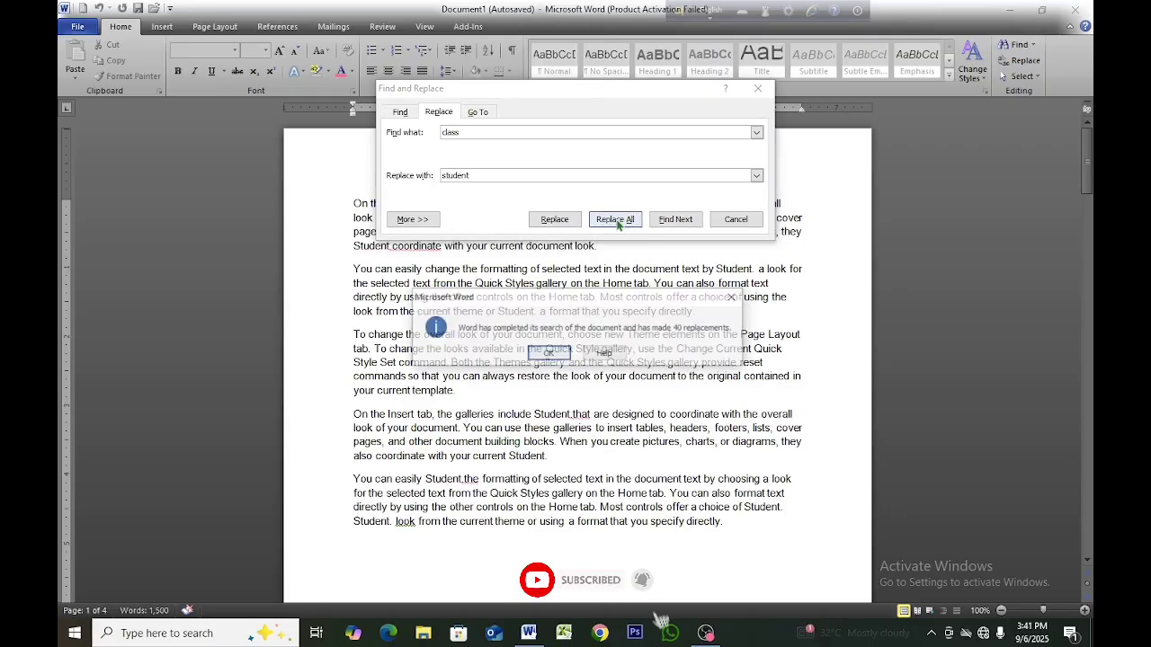
pyautogui.click(548, 353)
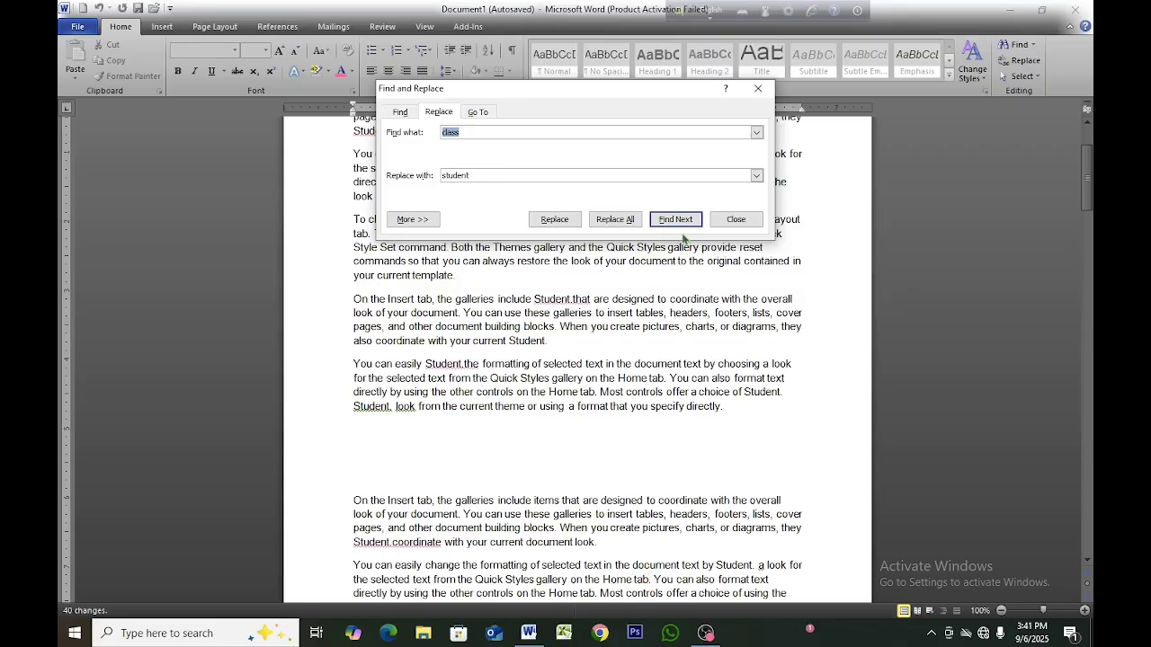
pyautogui.click(751, 92)
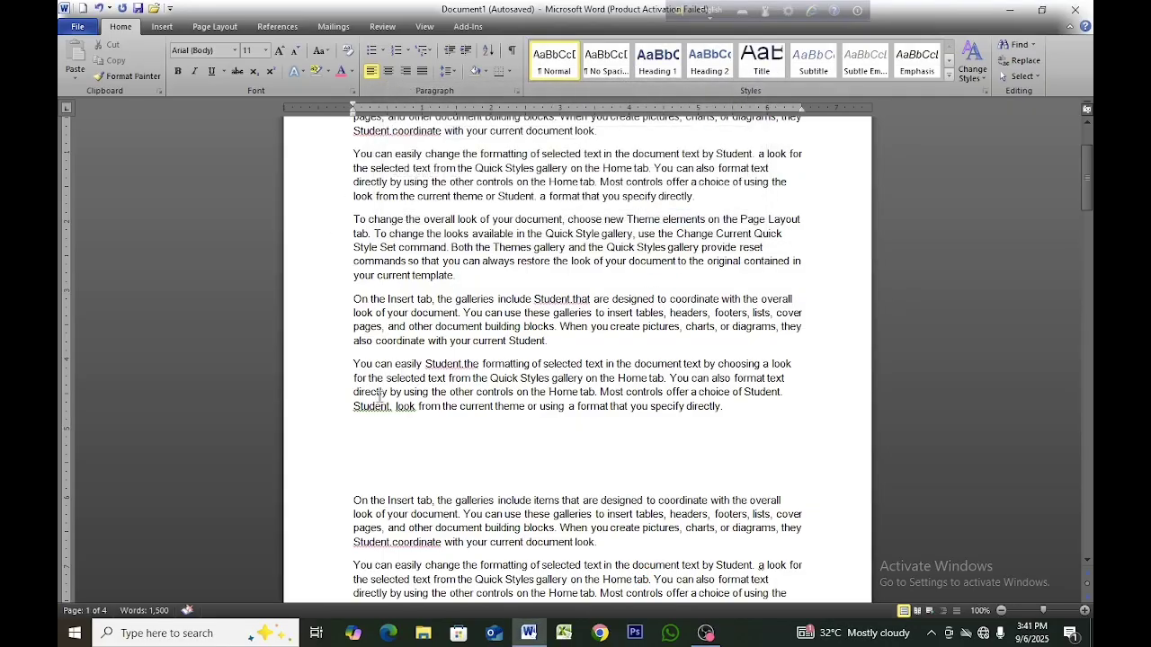
# Check the replaced word "Student" in the last paragraph of the first text block and in the text below.
pyautogui.moveTo(353, 409); pyautogui.dragTo(394, 412)
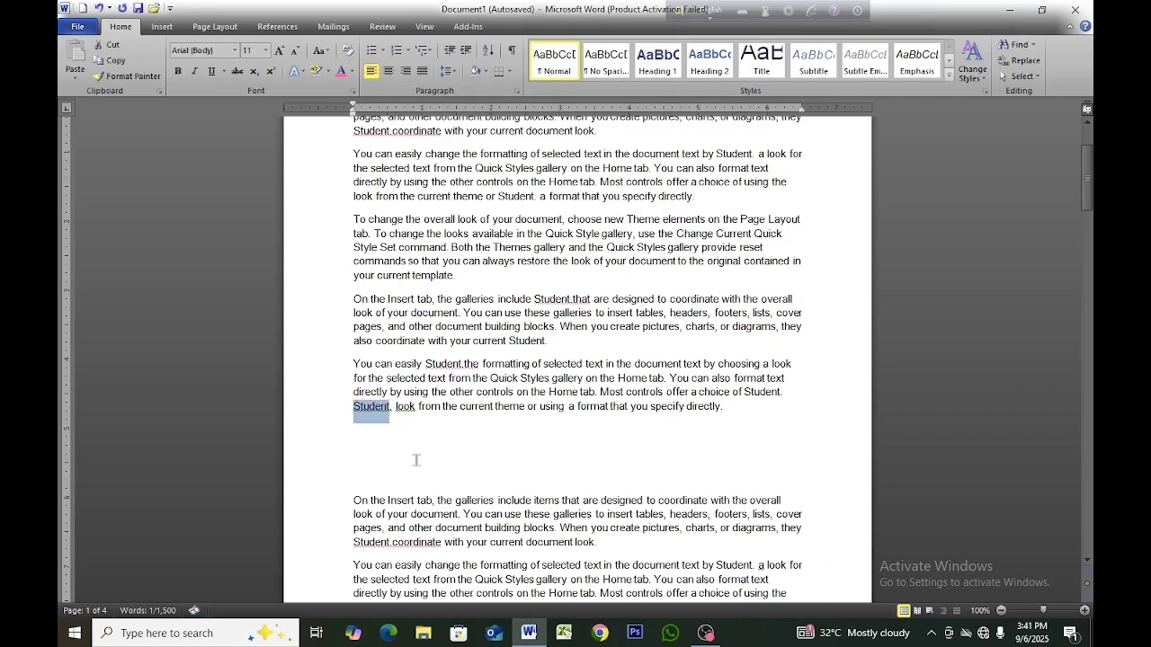
pyautogui.moveTo(743, 396); pyautogui.dragTo(769, 406)
pyautogui.click(746, 395)
pyautogui.click(732, 428)
pyautogui.scroll(-3, 607, 433)
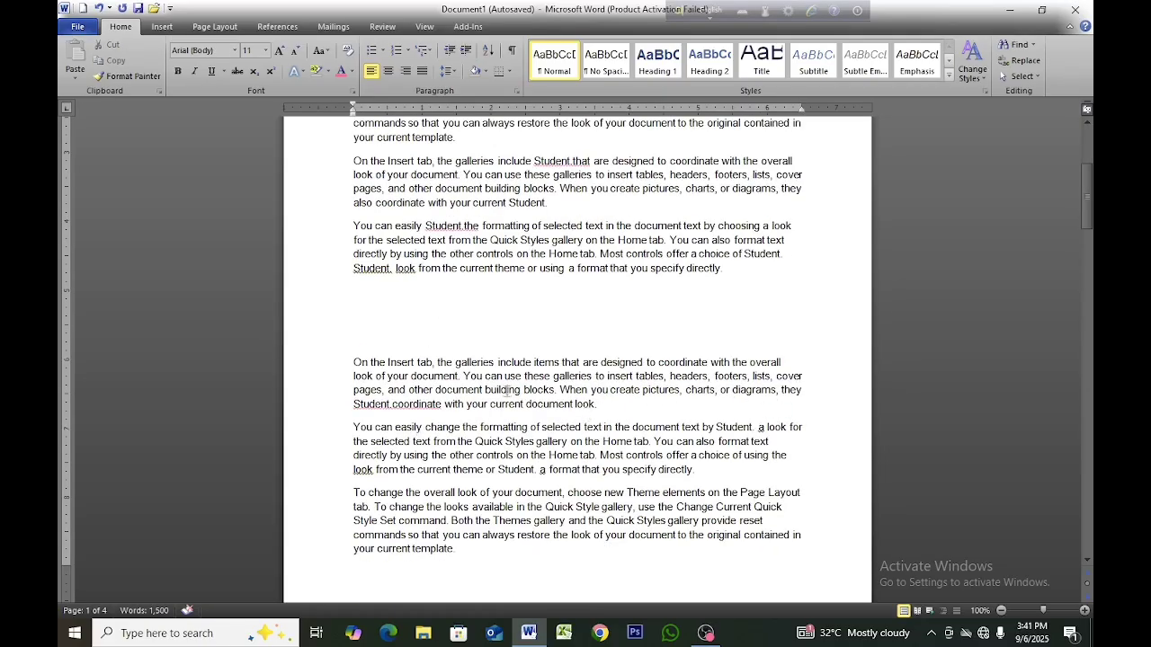
# Check the replaced word "Student" in the first paragraph of the second text block and in the text below.
pyautogui.moveTo(359, 409); pyautogui.dragTo(380, 410)
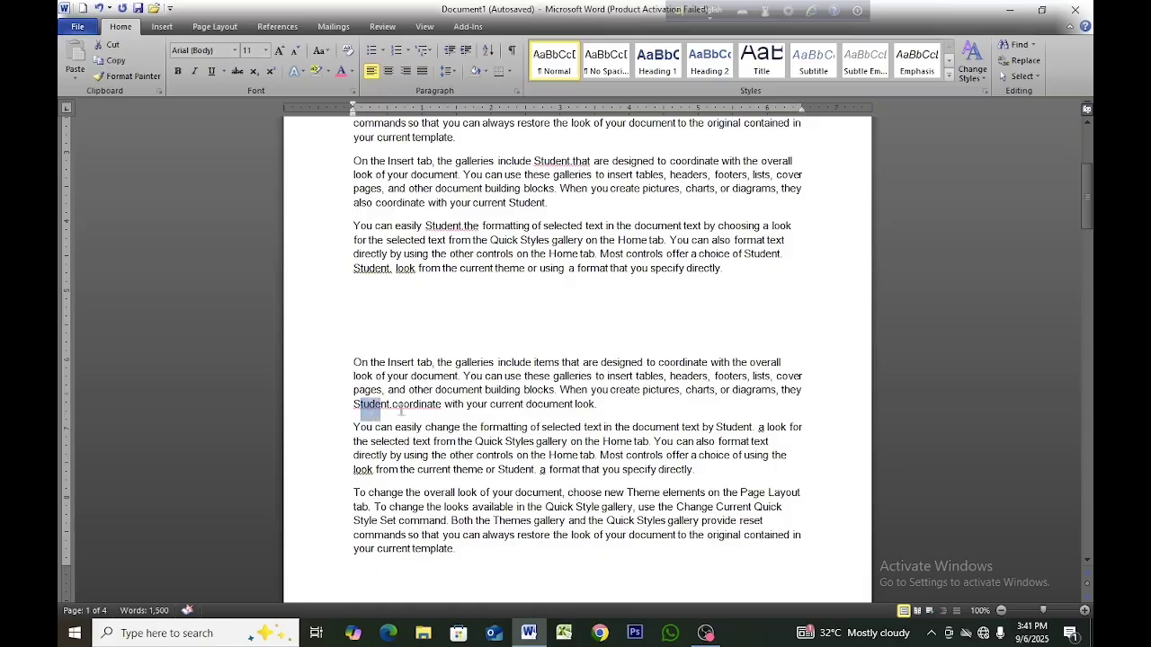
pyautogui.scroll(-2, 406, 515)
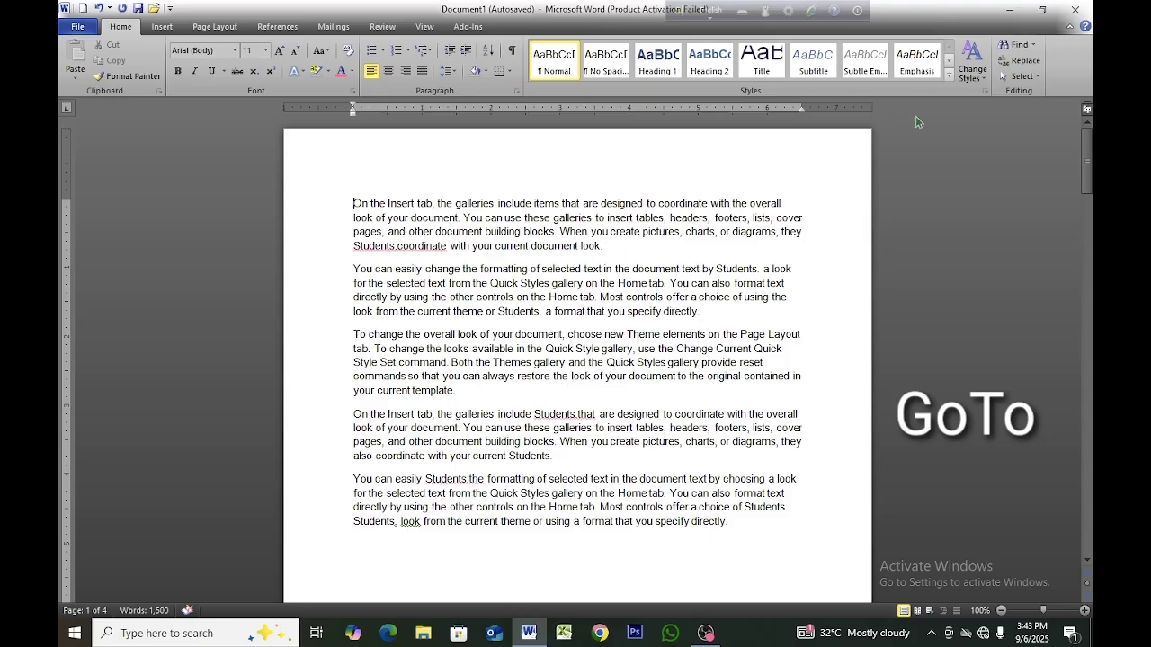
# Use Go To to jump to page 3 of the document, and close Find and Replace.
pyautogui.click(1025, 63)
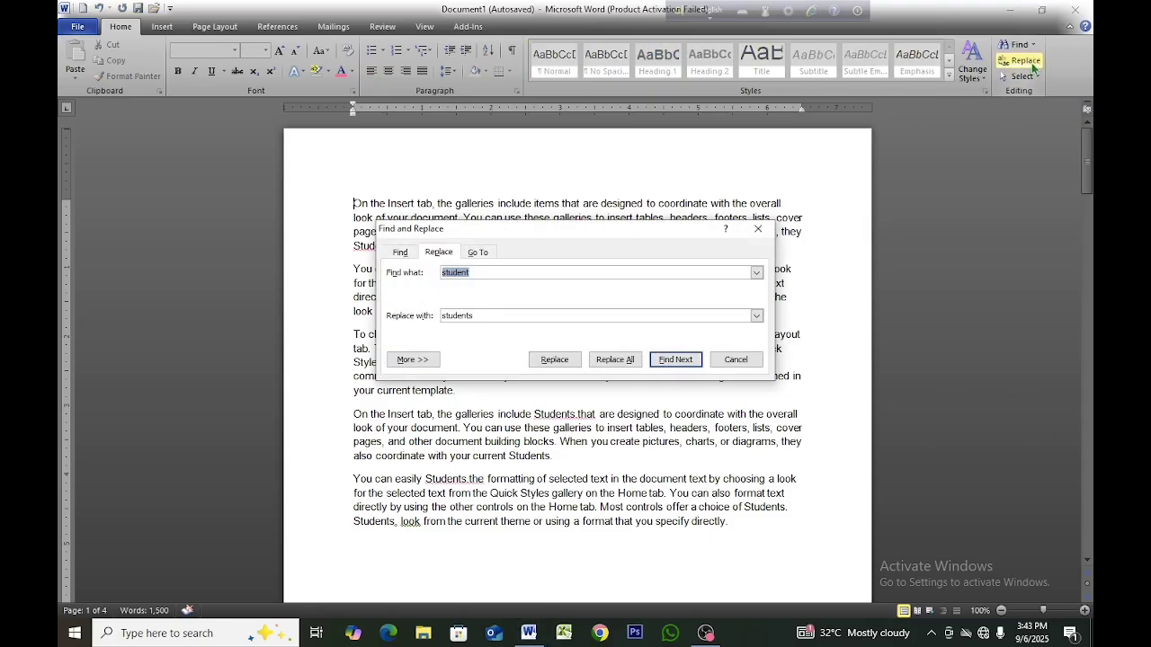
pyautogui.click(477, 253)
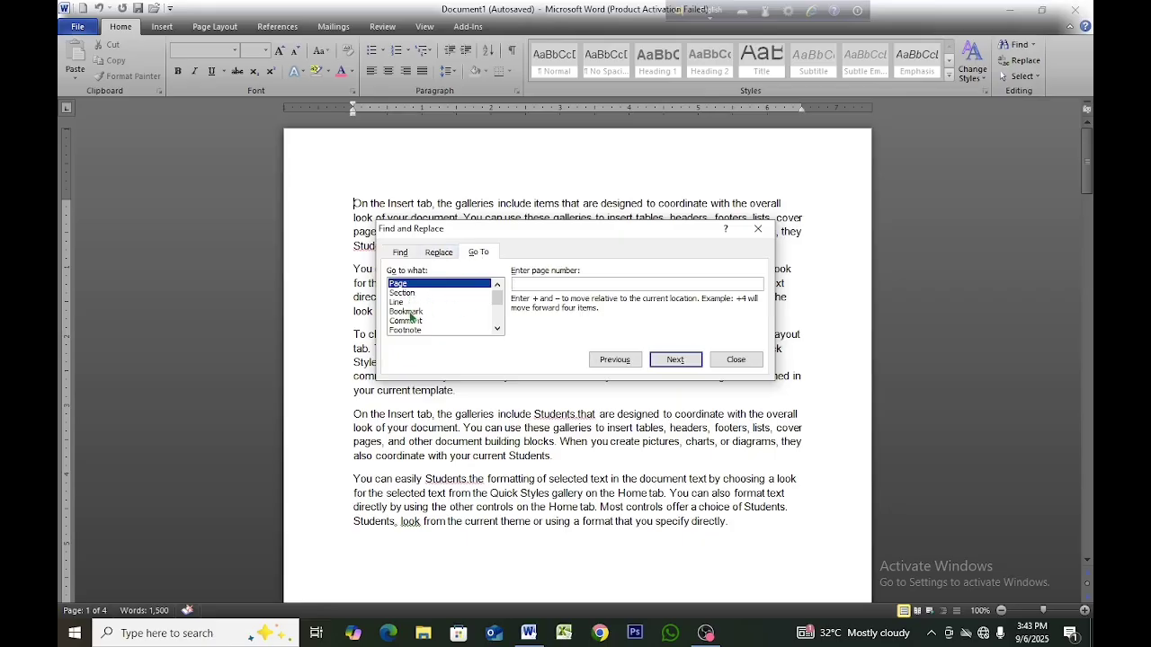
pyautogui.scroll(-3, 409, 312)
pyautogui.scroll(3, 409, 315)
pyautogui.write('3')
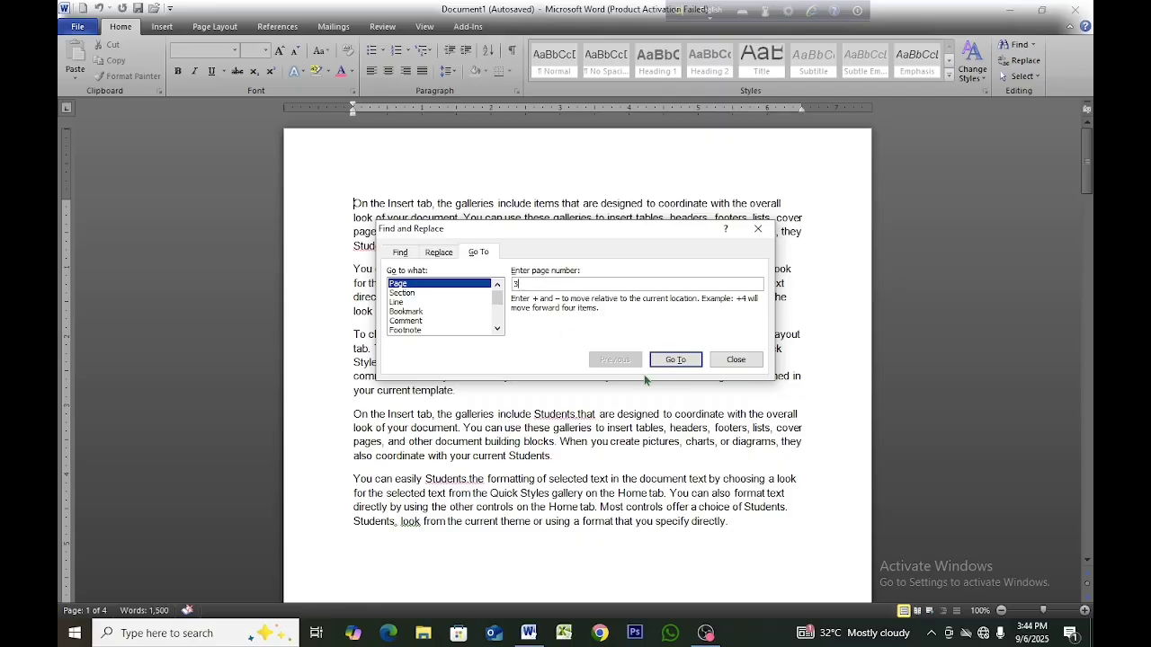
pyautogui.click(676, 361)
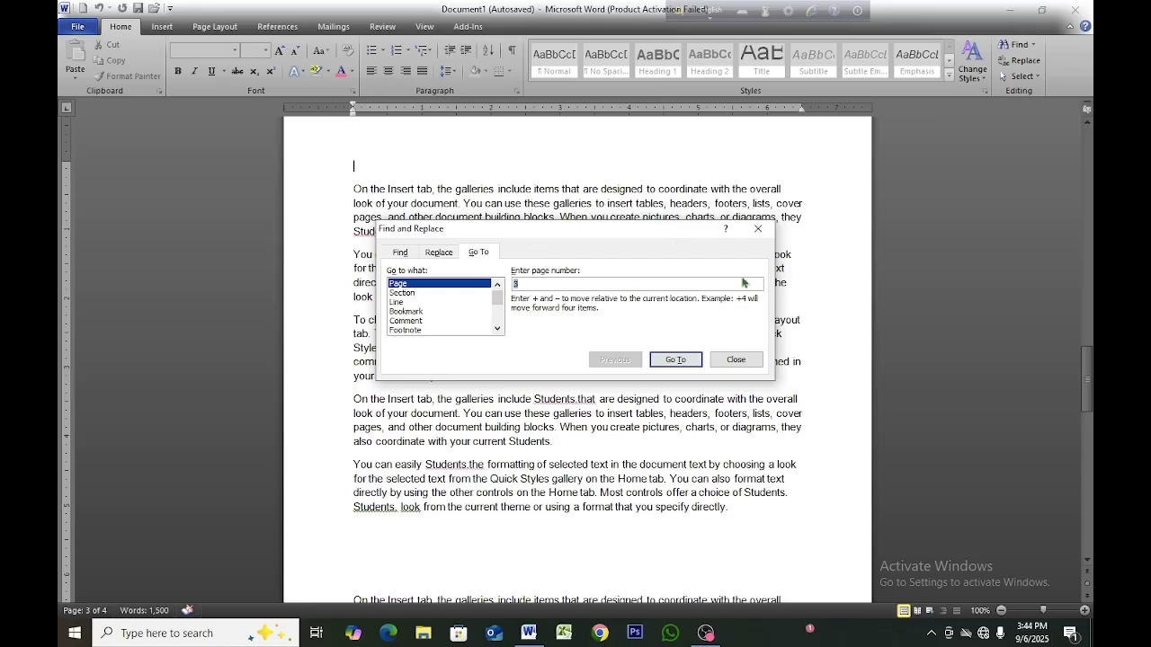
pyautogui.click(758, 229)
pyautogui.scroll(2, 406, 261)
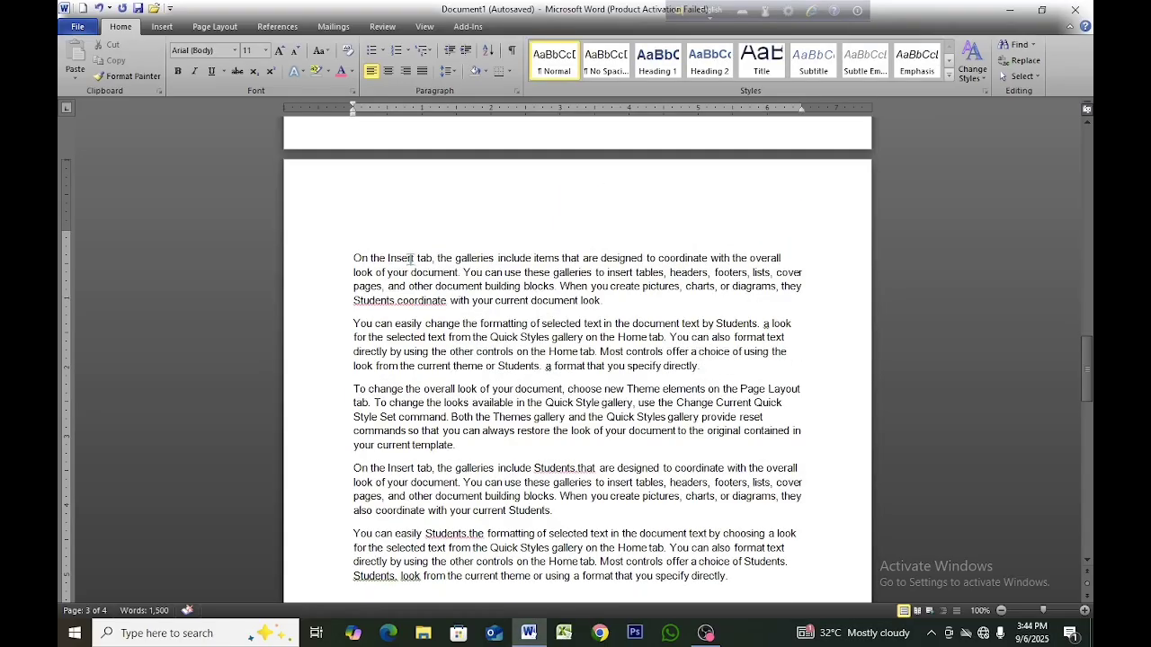
pyautogui.scroll(-1, 406, 260)
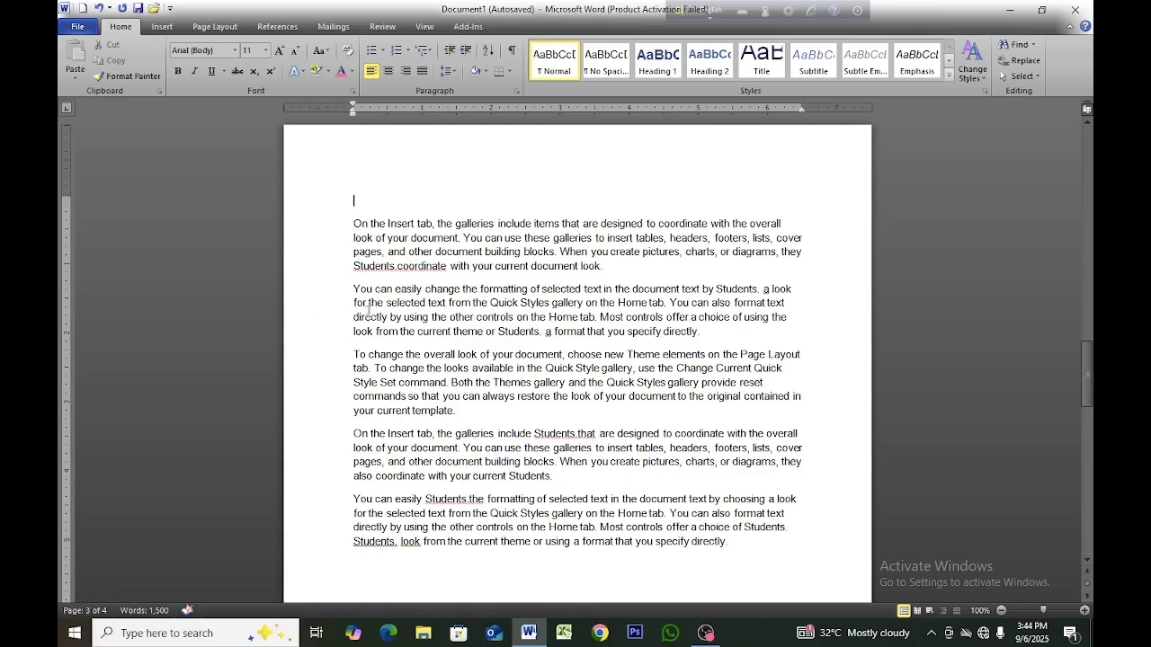
pyautogui.scroll(1, 422, 337)
# Use Go To with Line as the target to jump to line 5, and close Find and Replace.
pyautogui.click(1020, 61)
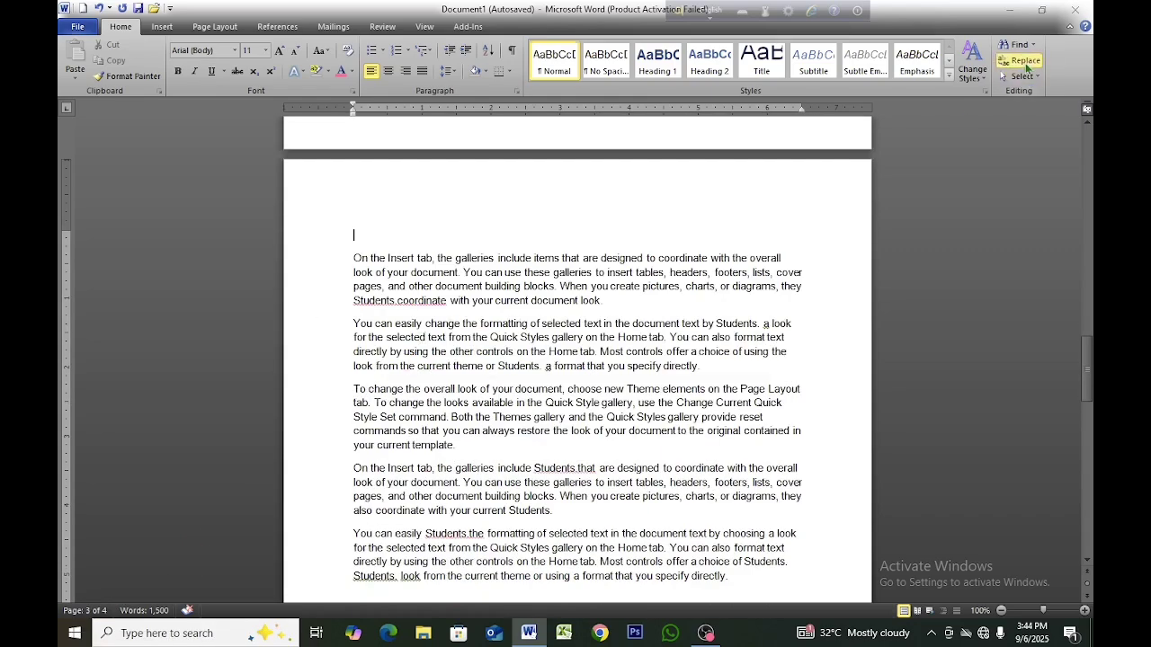
pyautogui.click(477, 254)
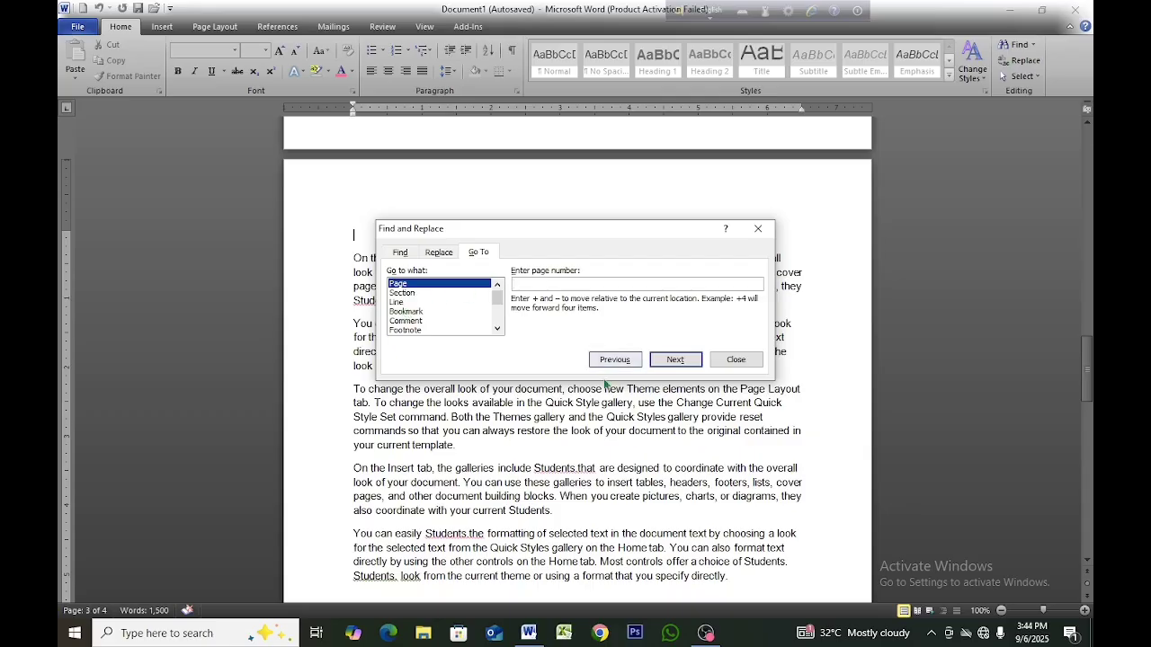
pyautogui.scroll(-10, 426, 474)
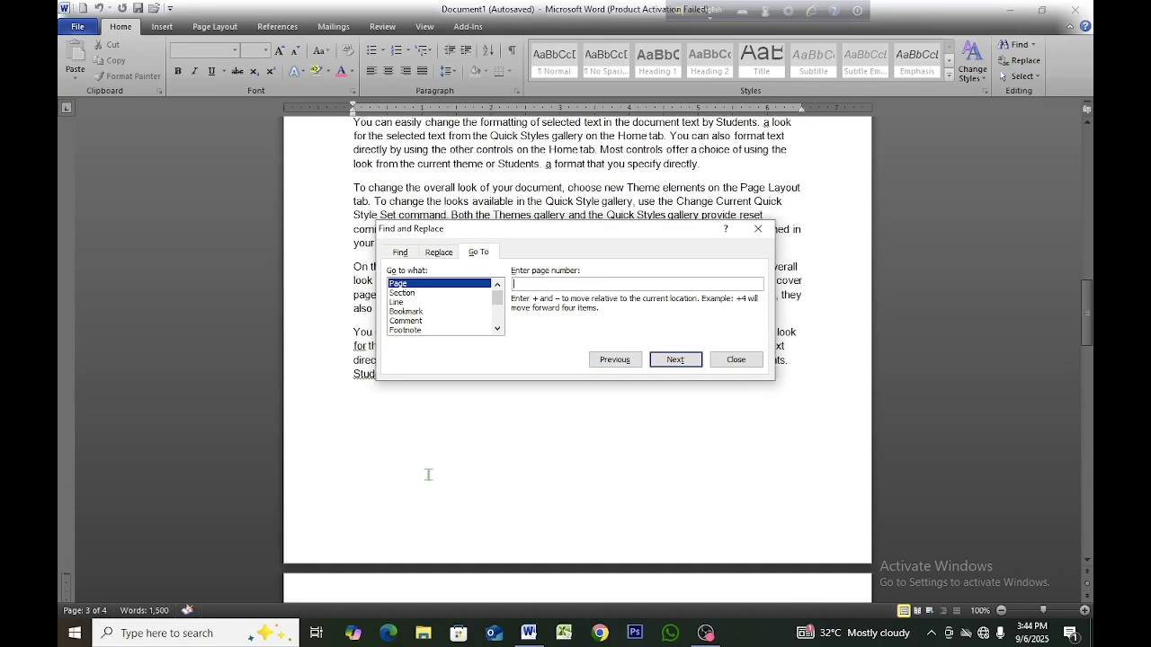
pyautogui.scroll(6, 426, 503)
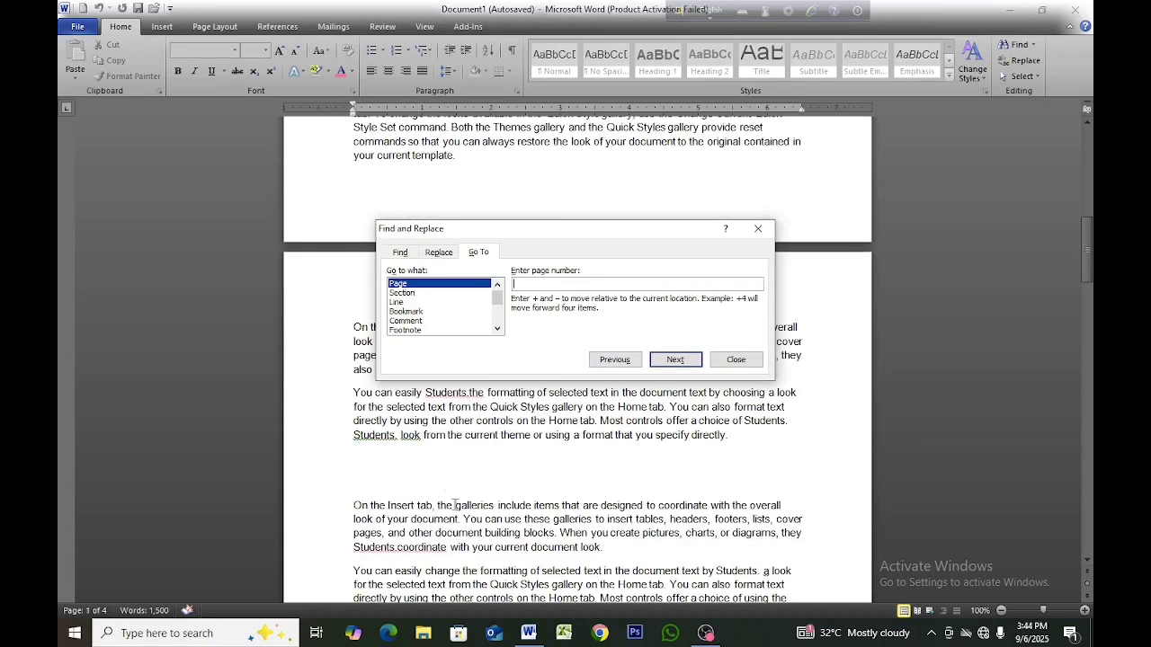
pyautogui.scroll(-6, 413, 504)
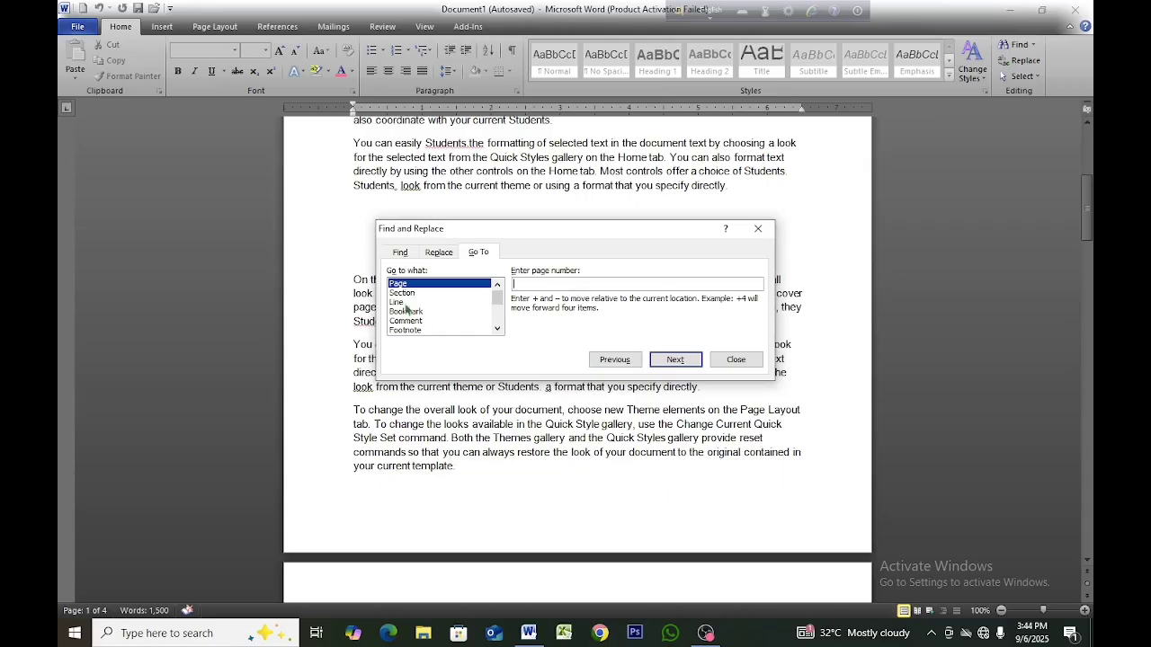
pyautogui.click(404, 303)
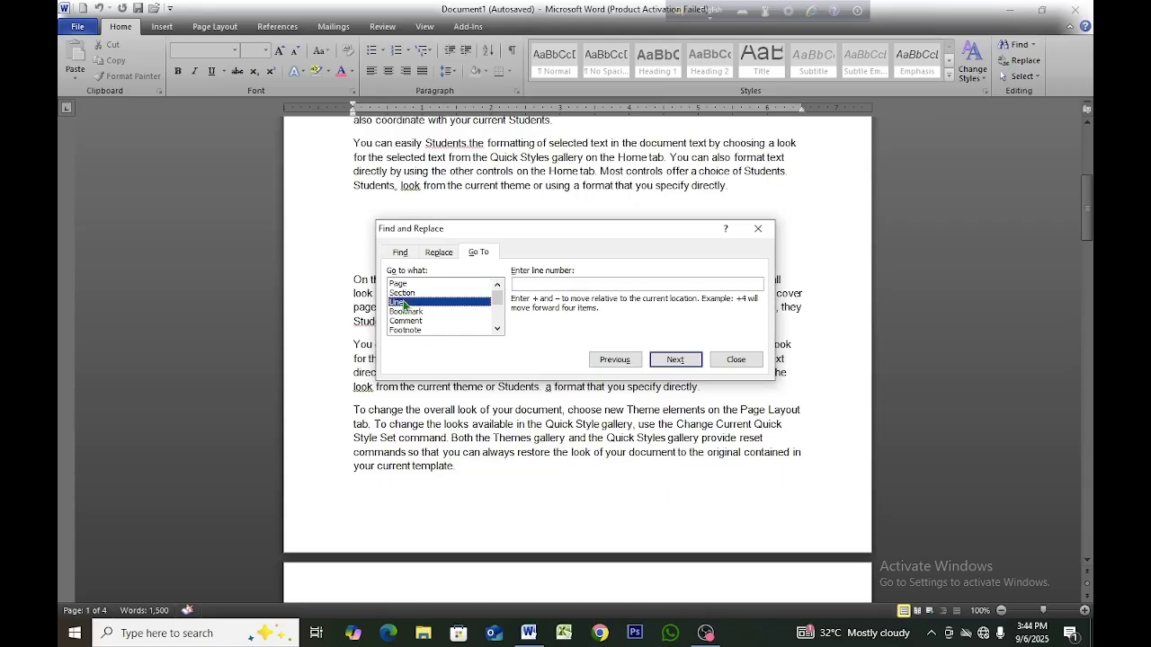
pyautogui.click(550, 282)
pyautogui.write('5')
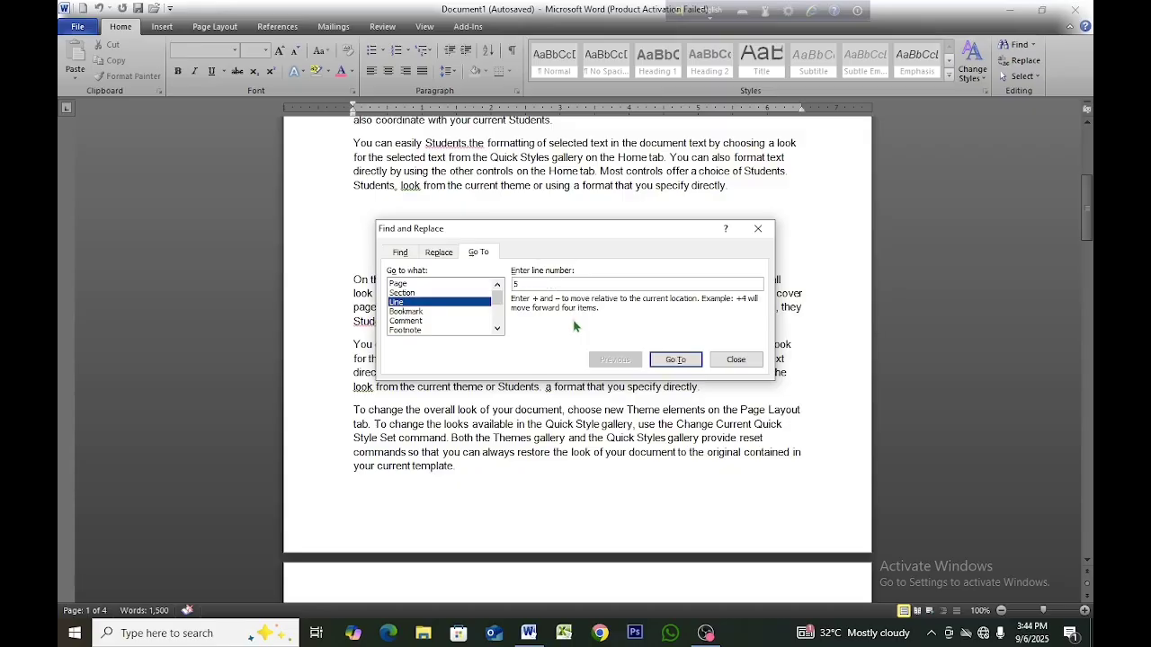
pyautogui.click(675, 359)
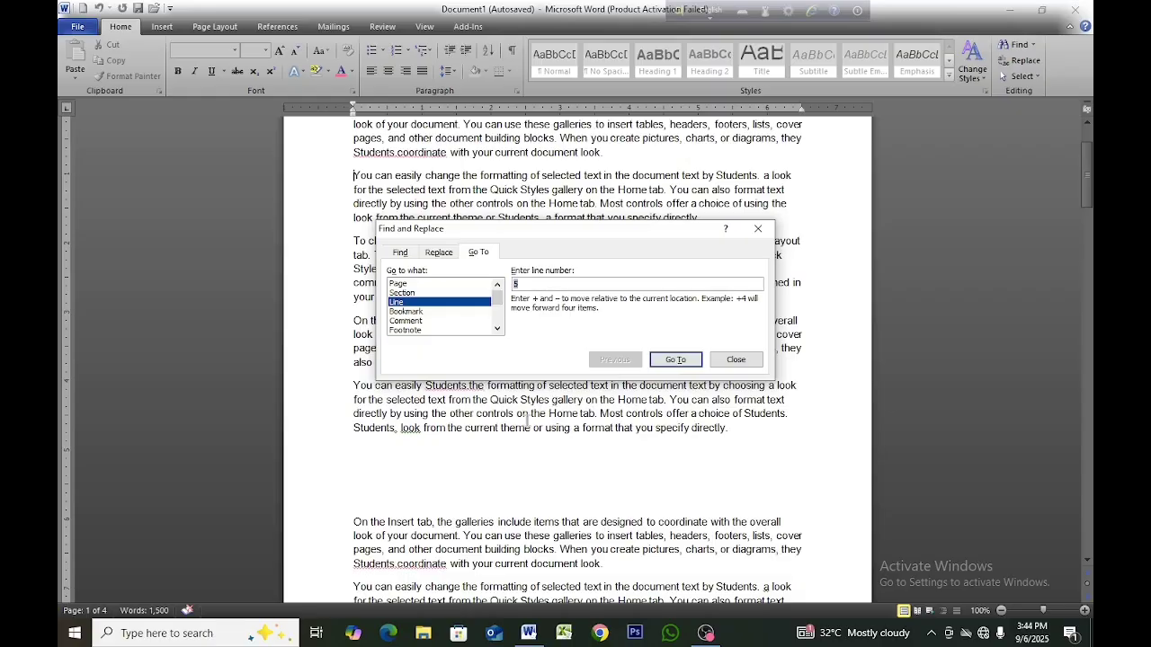
pyautogui.click(762, 364)
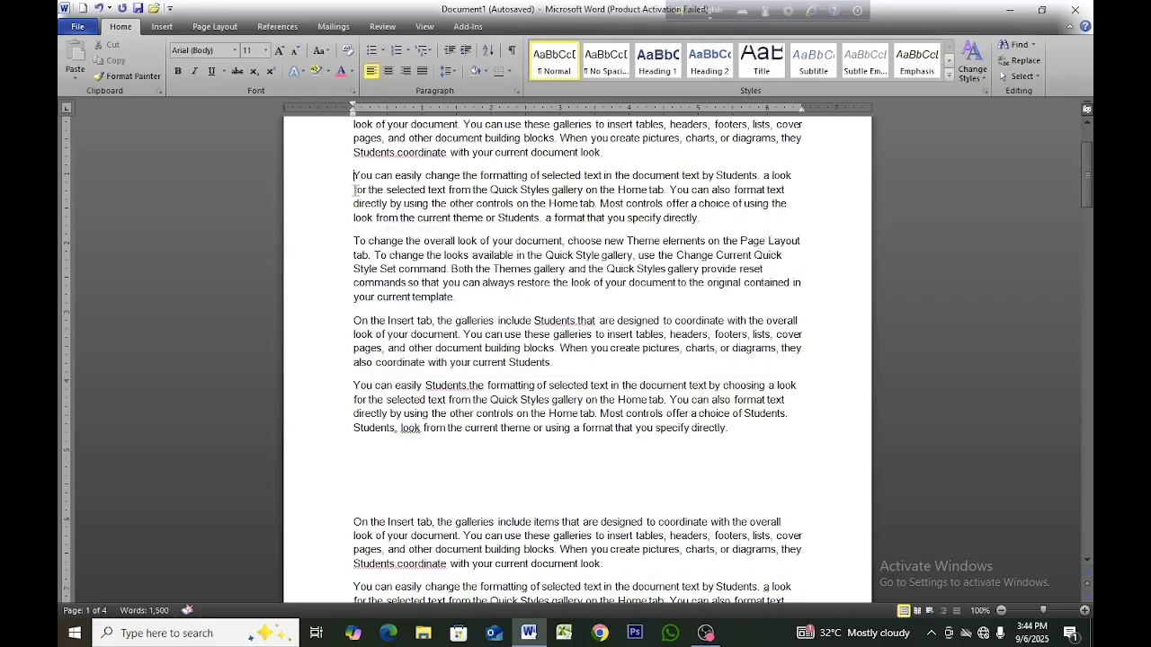
pyautogui.scroll(2, 355, 191)
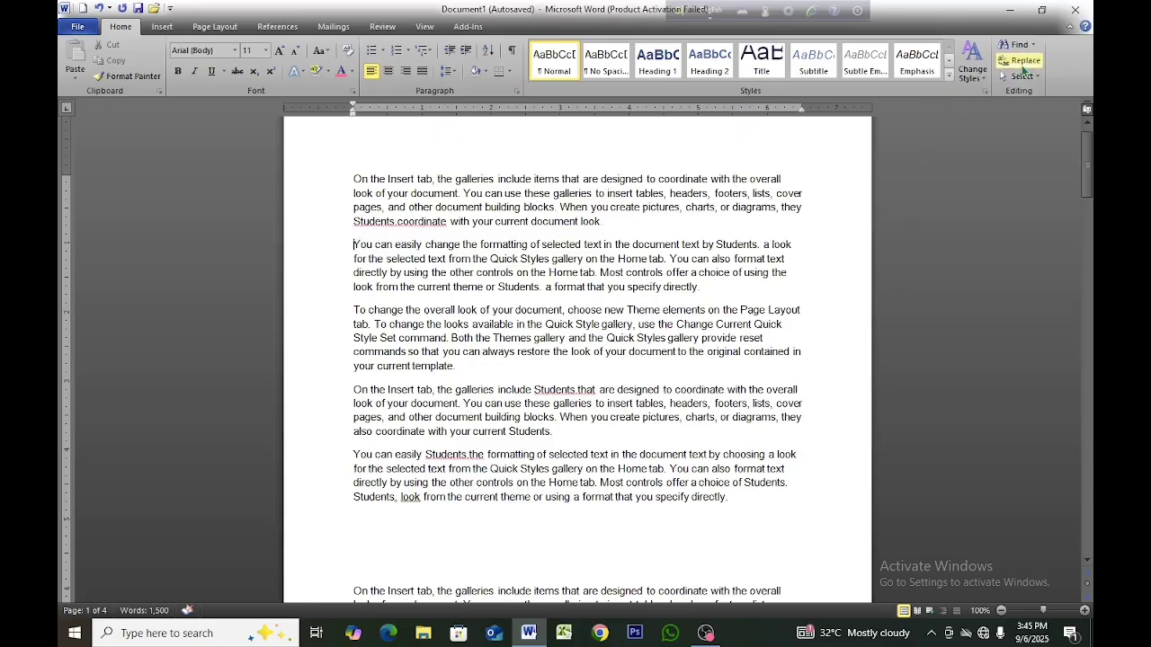
# Examine the target types that Go To offers, from Page through Heading, and close Find and Replace.
pyautogui.click(1023, 61)
pyautogui.click(477, 252)
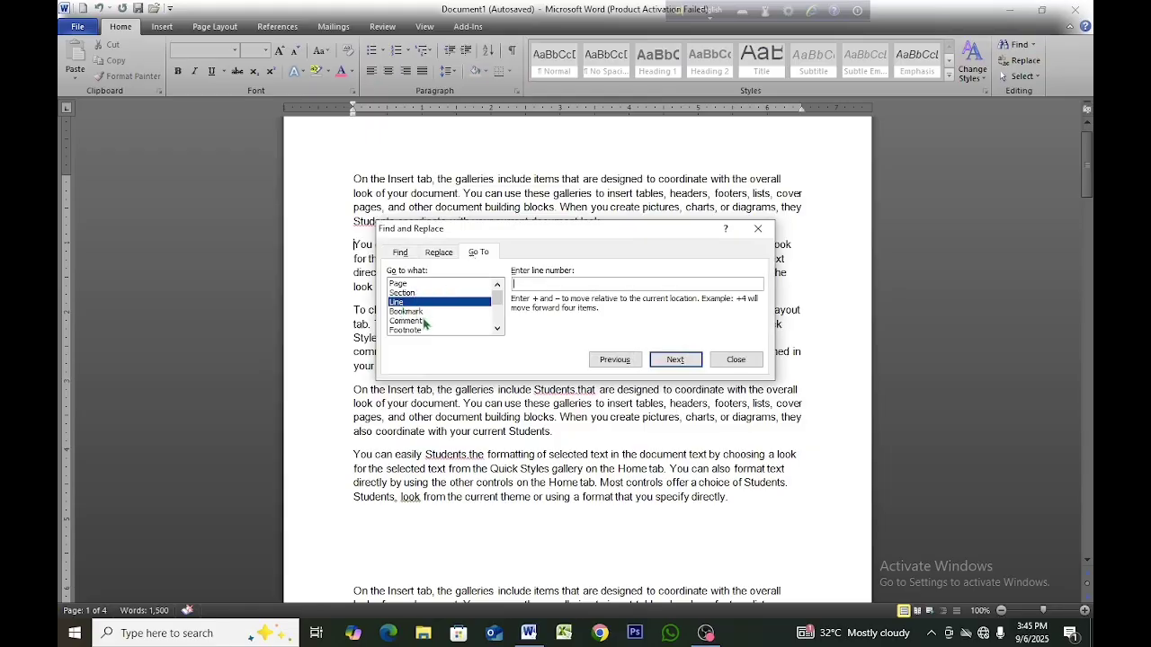
pyautogui.scroll(-3, 426, 323)
pyautogui.scroll(3, 426, 323)
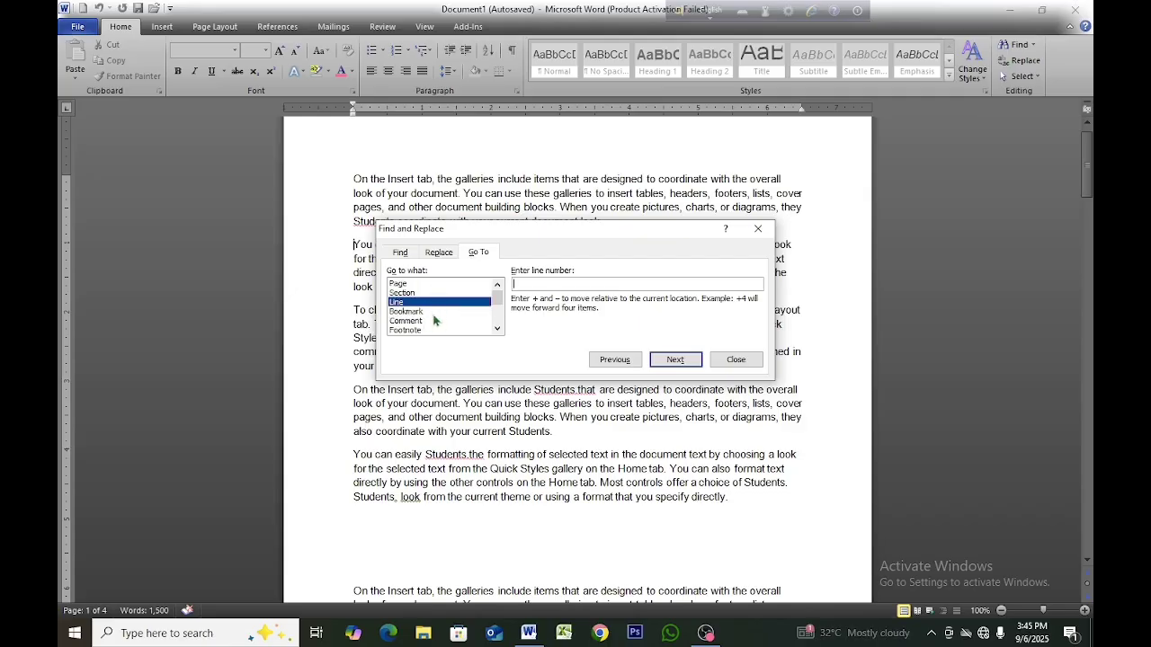
pyautogui.scroll(-3, 431, 321)
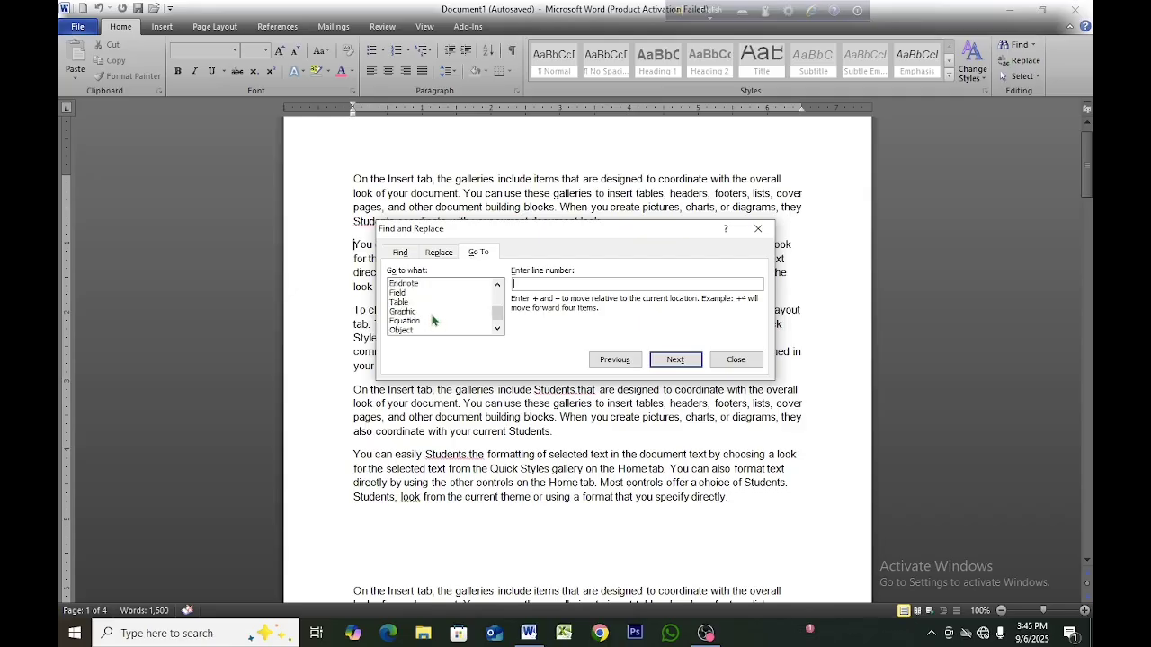
pyautogui.scroll(-1, 432, 321)
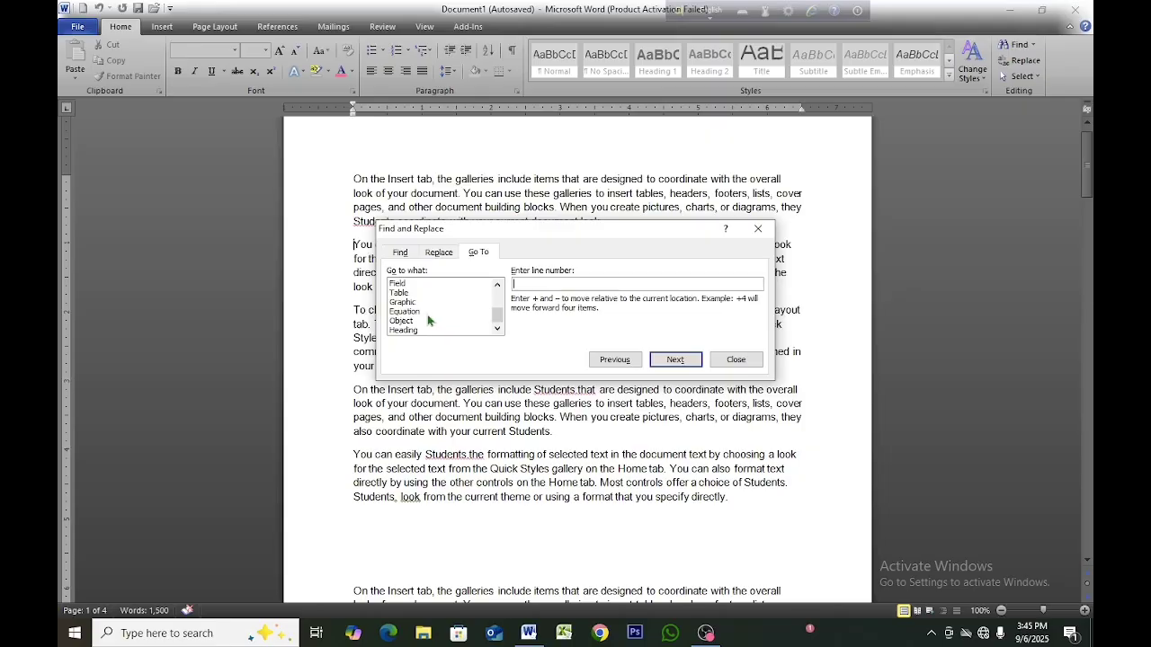
pyautogui.scroll(4, 431, 306)
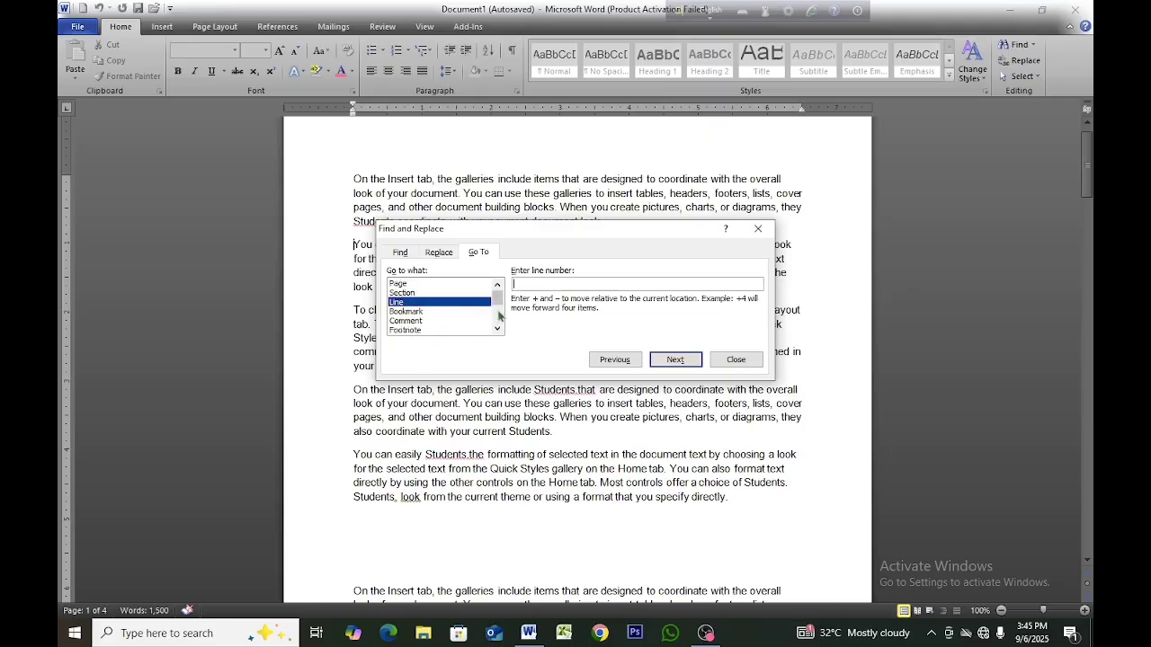
pyautogui.press('Escape')
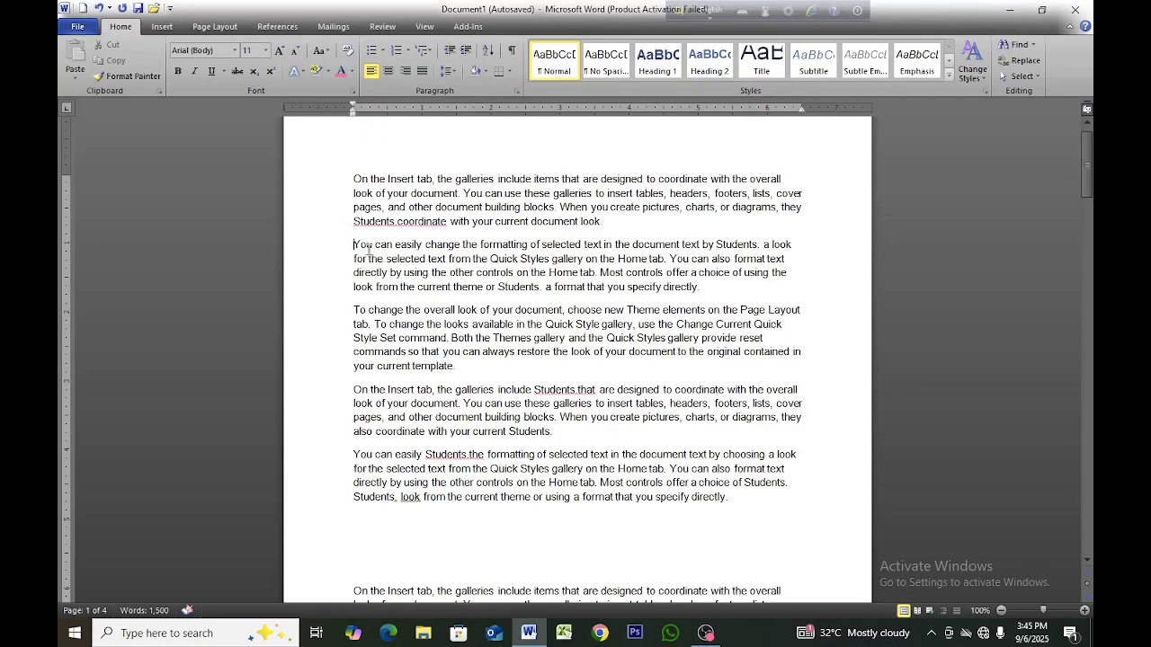
pyautogui.scroll(1, 367, 235)
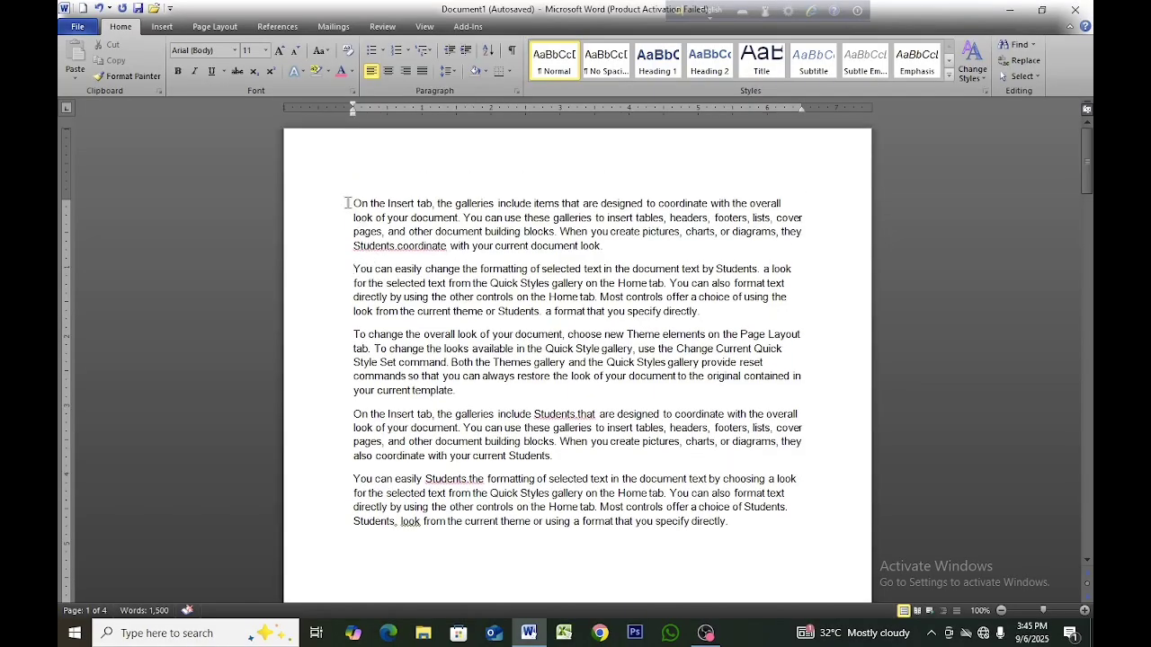